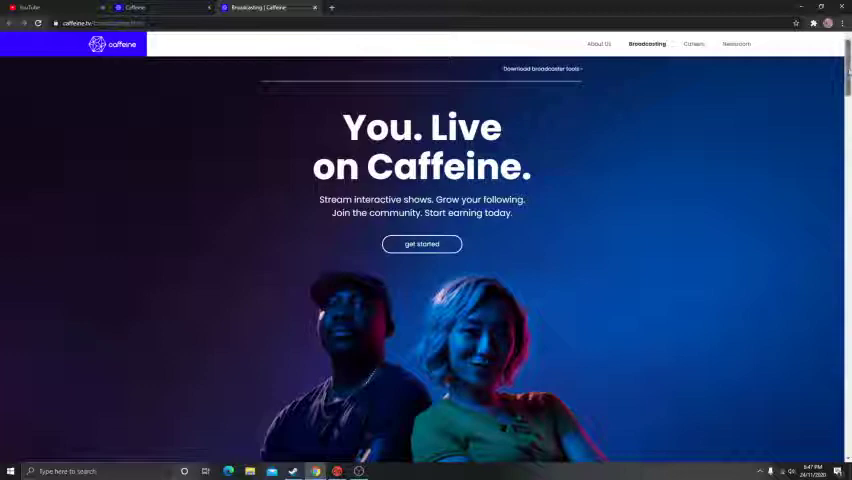
scroll(426, 250, down, 3)
scroll(426, 250, down, 3)
scroll(426, 250, down, 5)
scroll(426, 250, down, 5)
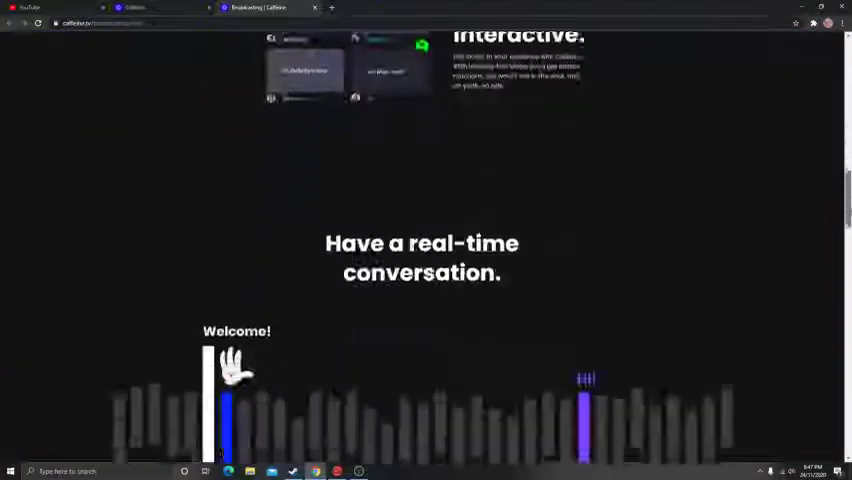
scroll(426, 250, down, 5)
scroll(426, 250, down, 5)
scroll(426, 250, down, 5)
scroll(426, 250, down, 1)
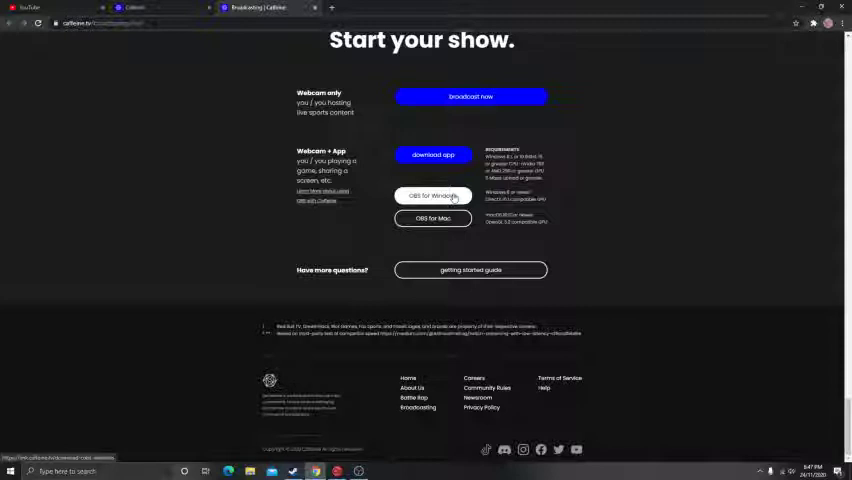
- Bring Caffeine's Start your show download options, including OBS for Windows, into view
click(453, 197)
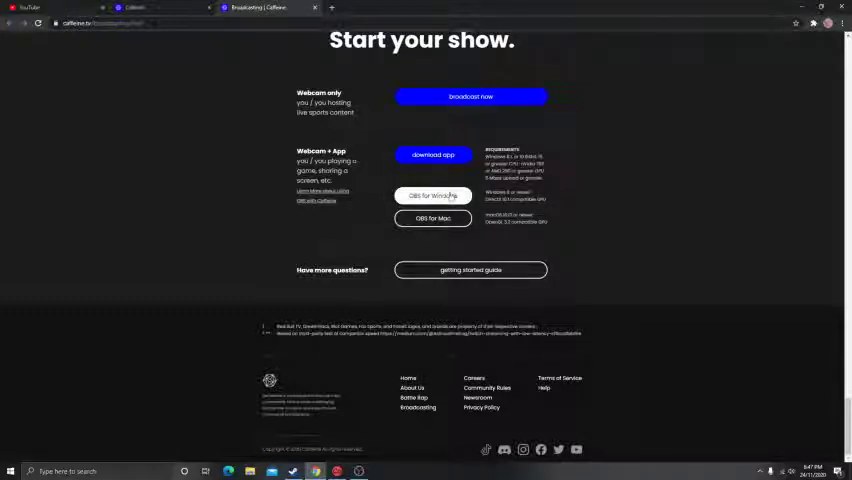
- Confirm OBS Studio's stream service is Caffeine, cancel Settings, and minimize OBS
click(359, 471)
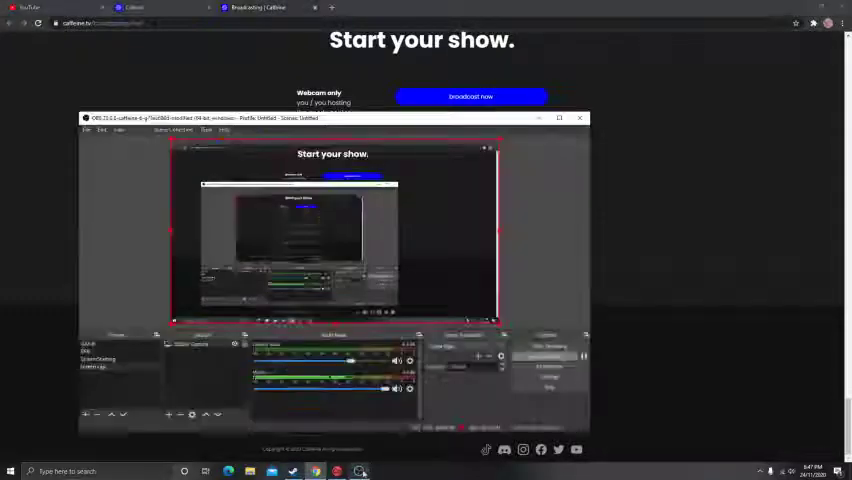
click(541, 377)
click(169, 154)
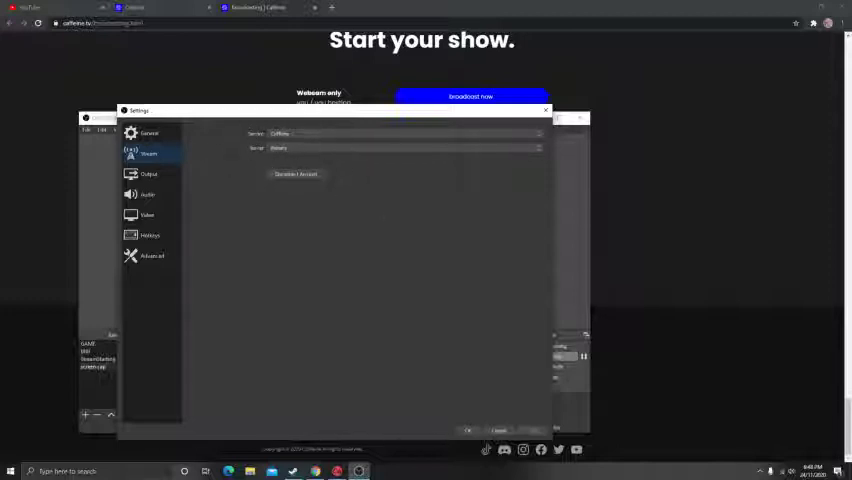
click(500, 431)
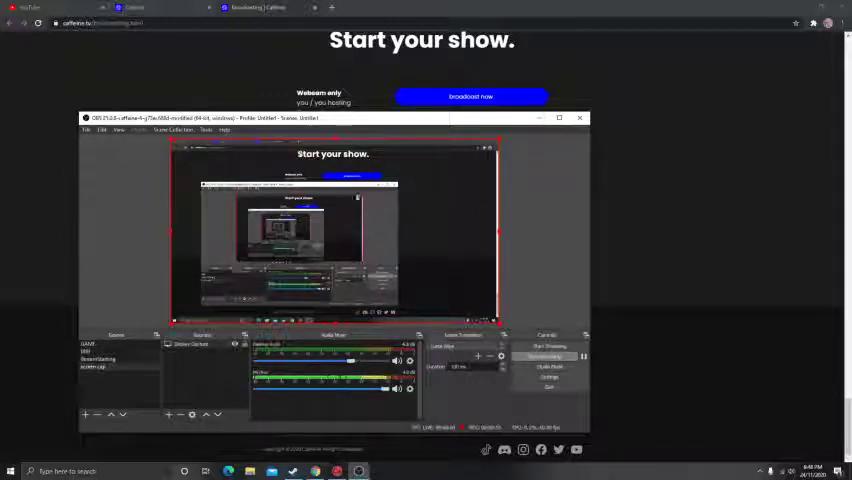
click(539, 118)
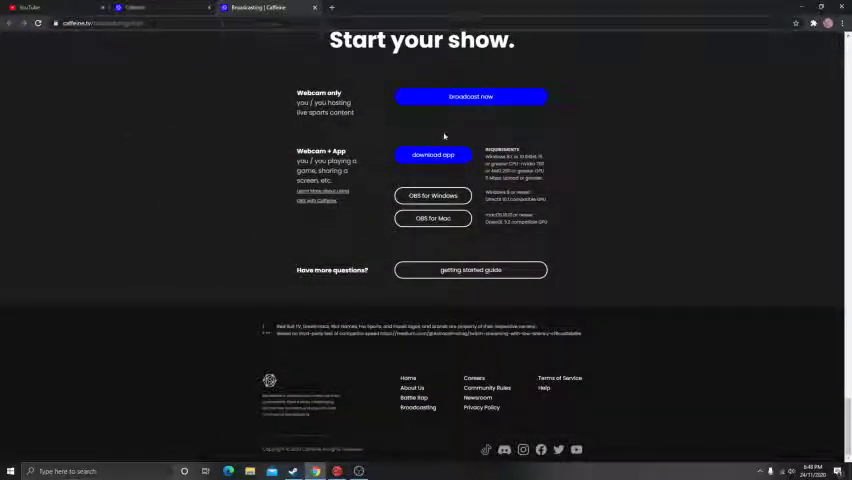
scroll(444, 136, up, 4)
- Close the Broadcasting tab and visit the AuzzieTheAussie profile page from the account menu
click(314, 7)
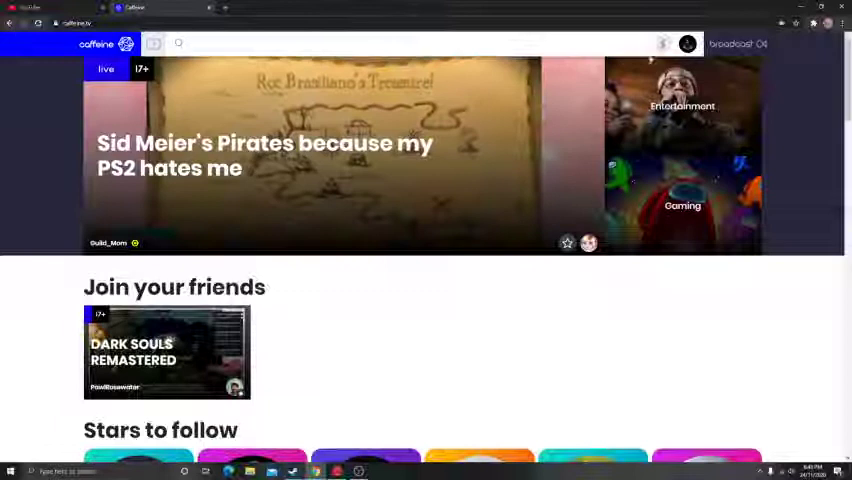
click(687, 44)
click(706, 90)
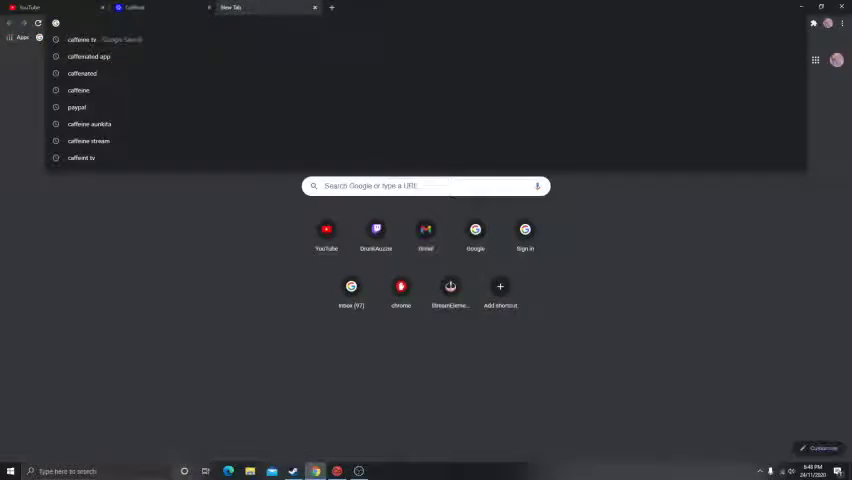
text(cast)
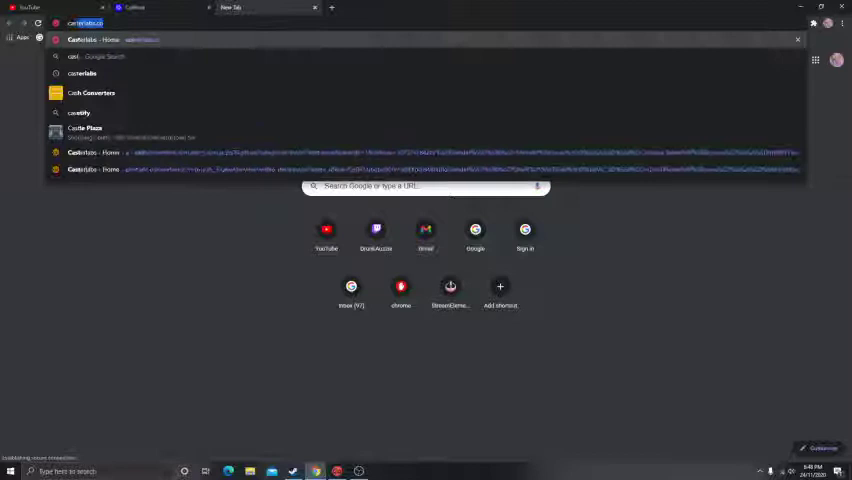
text(er)
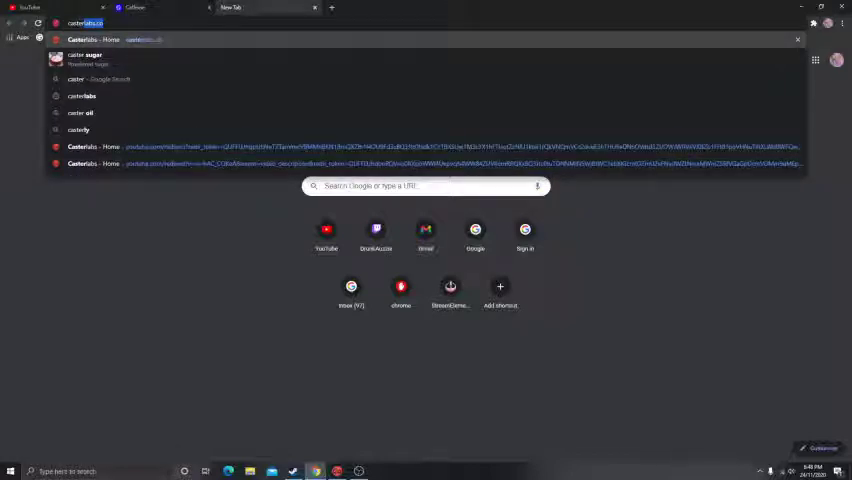
- Go to the autocompleted casterlabs.co address in Chrome
key(Return)
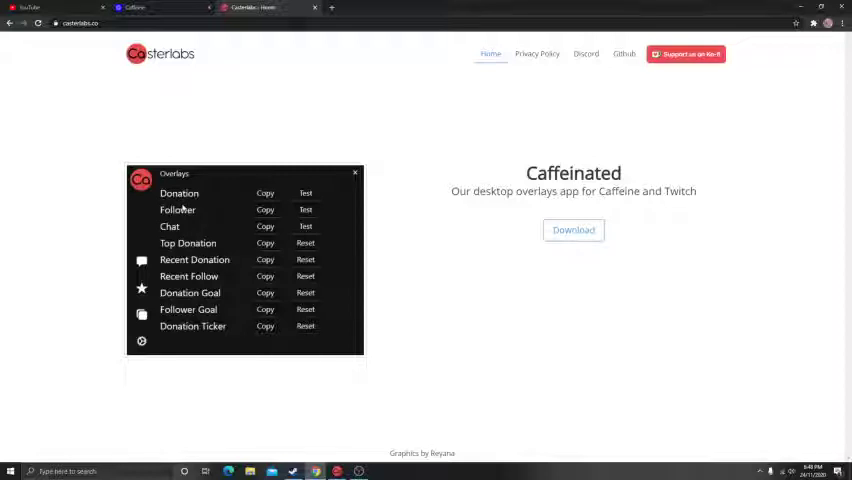
- Download Caffeinated-0.5.1-release-win-amd64.zip from the GitHub release page and dismiss the download notice
click(558, 231)
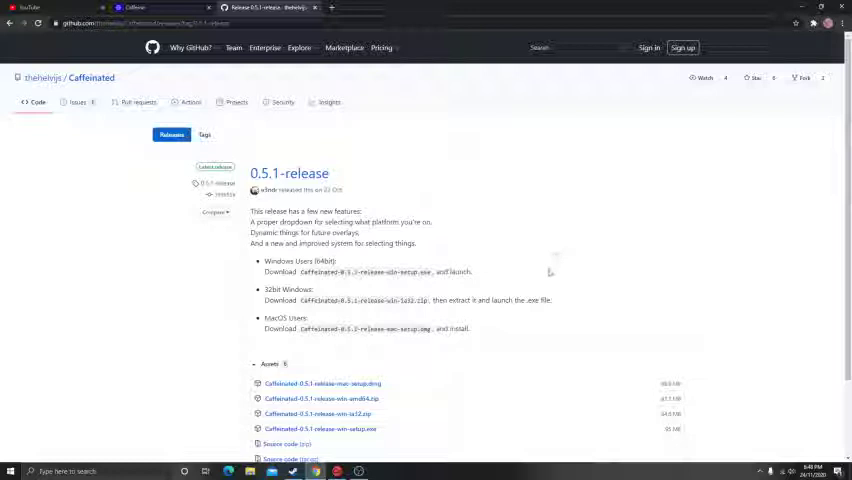
scroll(549, 271, down, 2)
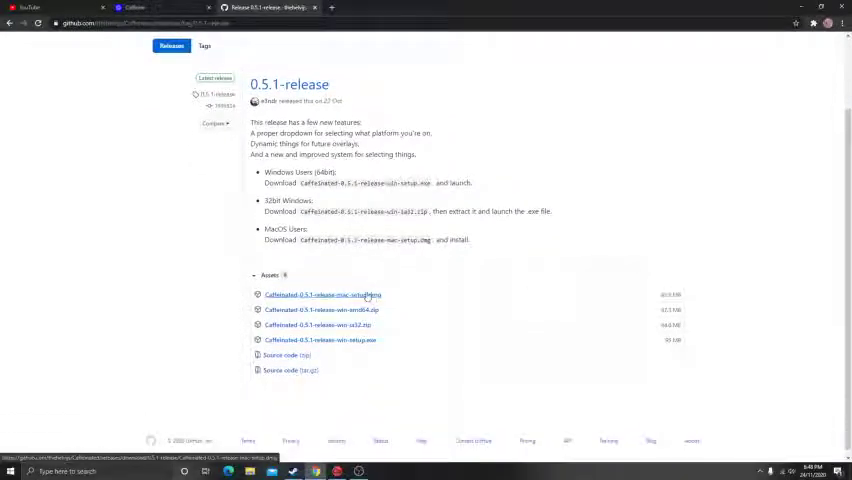
scroll(370, 298, down, 1)
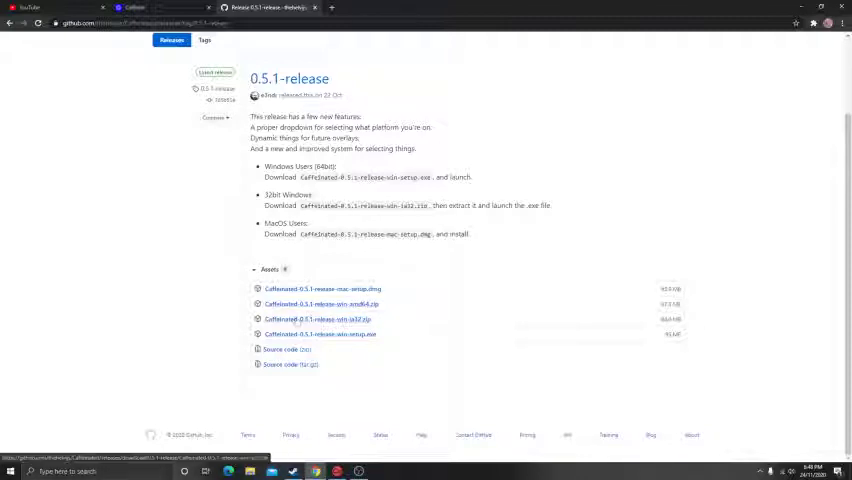
click(317, 304)
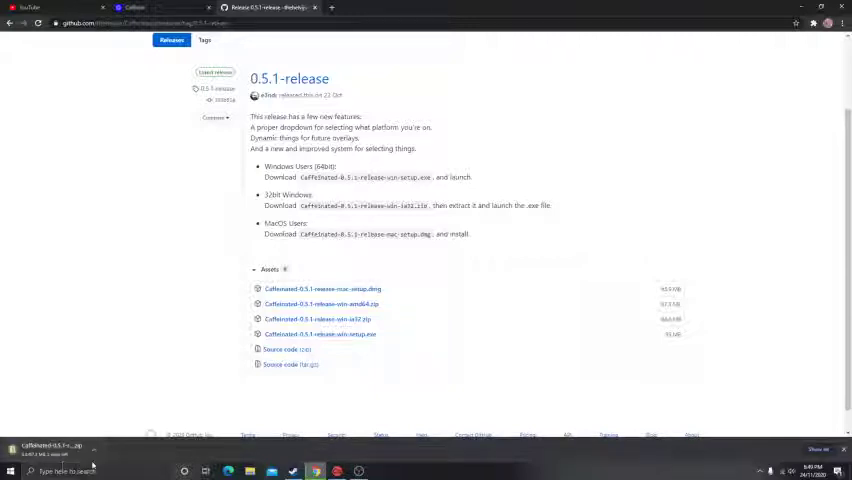
click(845, 450)
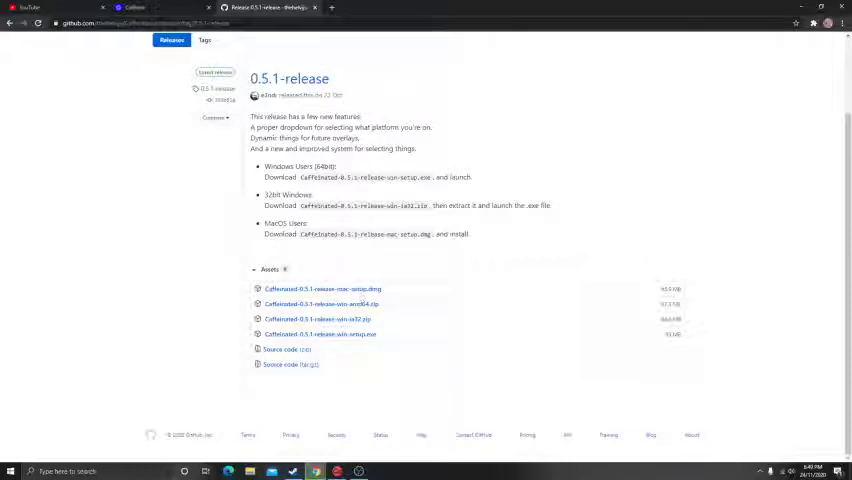
- Relaunch Caffeinated, move its window right, and view its Settings with the signed-in Caffeine account
click(806, 8)
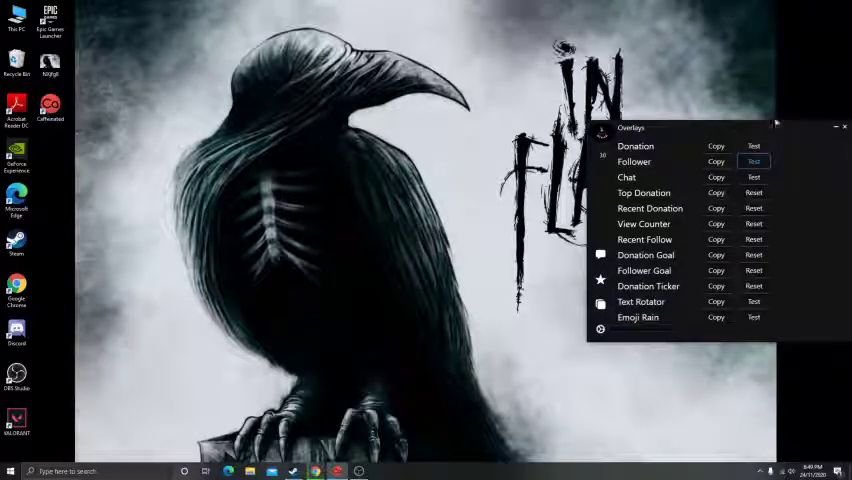
click(844, 127)
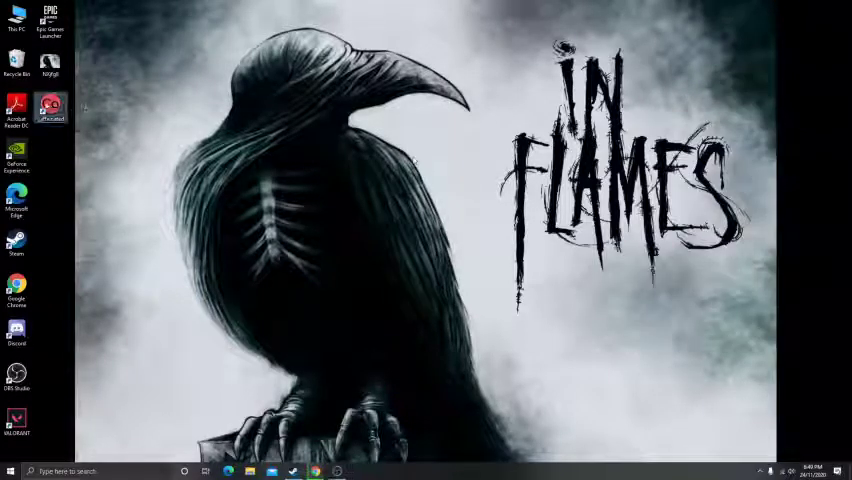
double_click(50, 107)
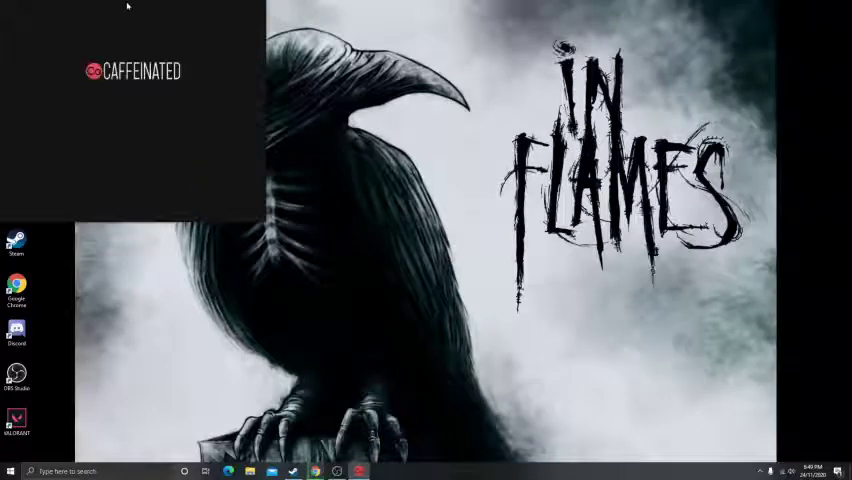
mouse_move(133, 8)
mouse_down()
mouse_move(532, 54)
mouse_move(688, 50)
mouse_move(711, 68)
mouse_up()
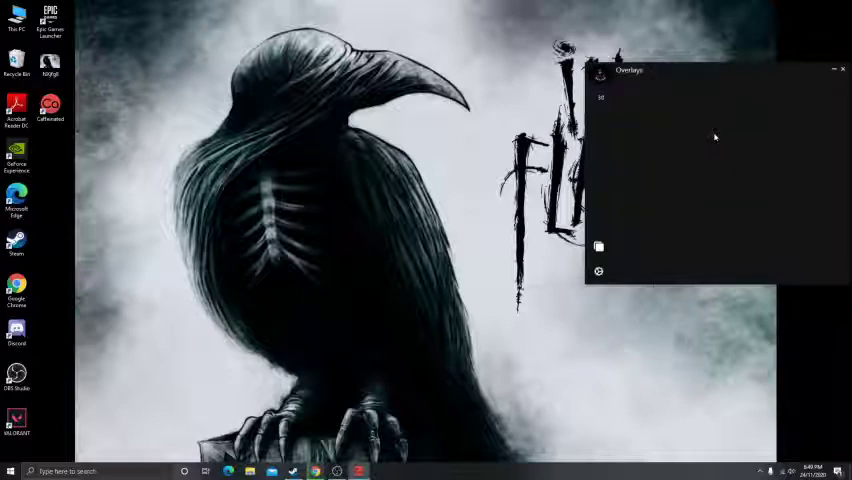
click(599, 272)
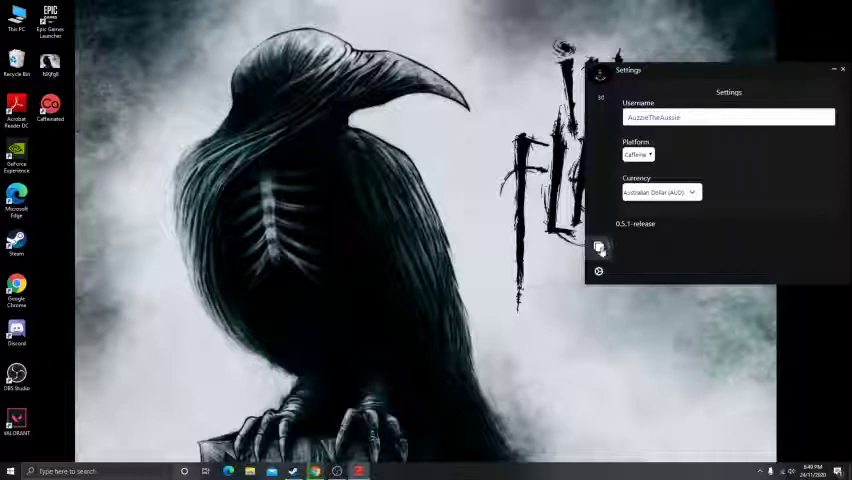
click(598, 246)
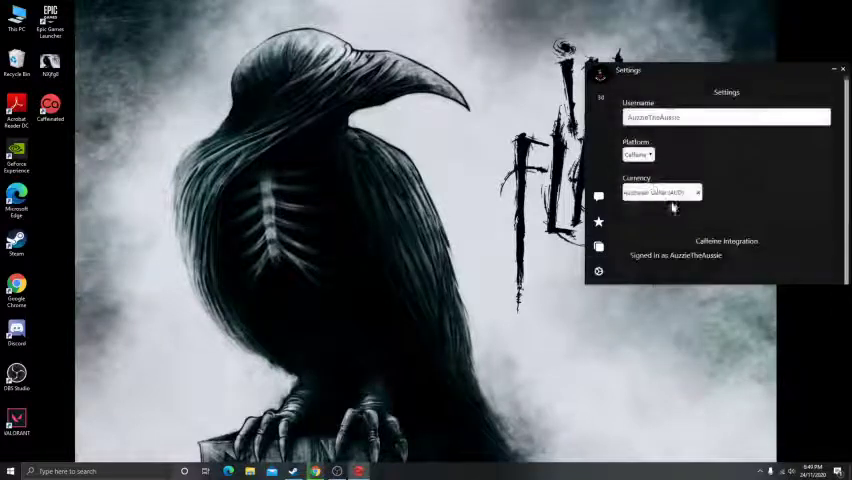
scroll(755, 224, down, 3)
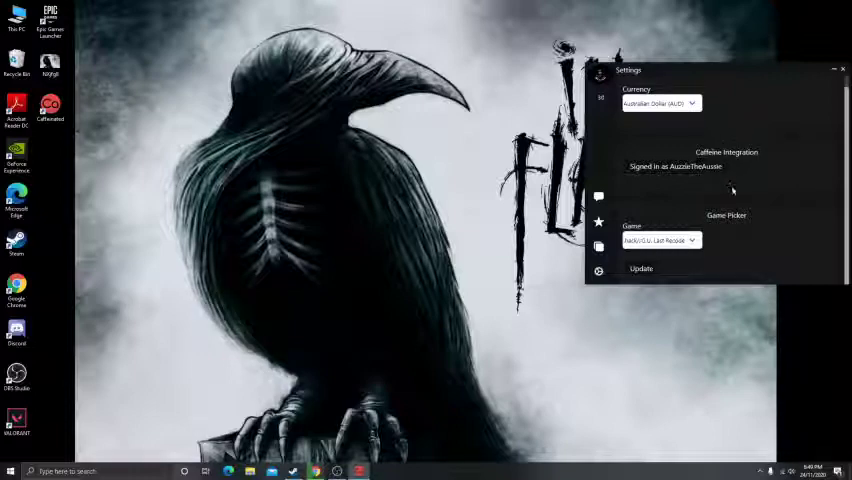
scroll(732, 190, up, 2)
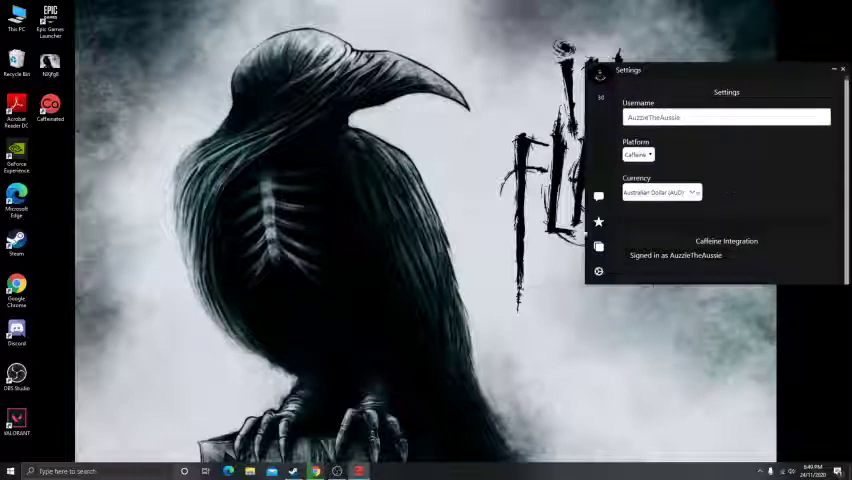
- Position OBS Studio beside Caffeinated and show Caffeinated's Overlays list
key(alt+Tab)
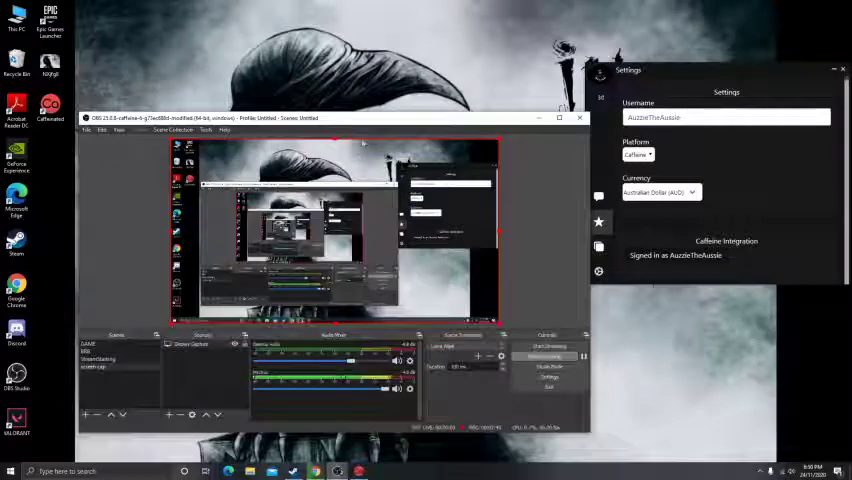
drag(366, 119, 358, 155)
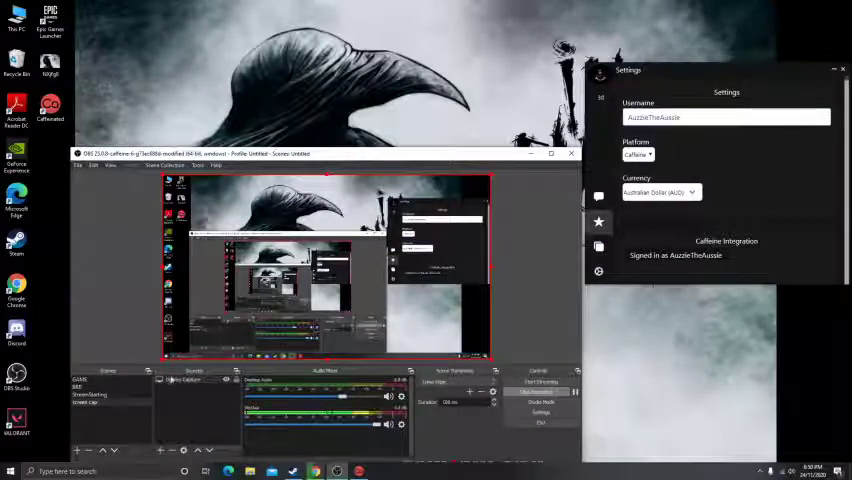
click(189, 411)
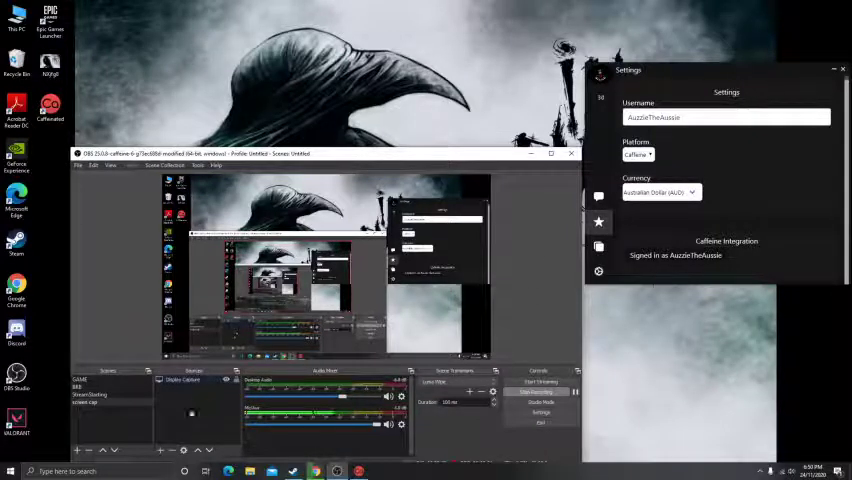
click(720, 179)
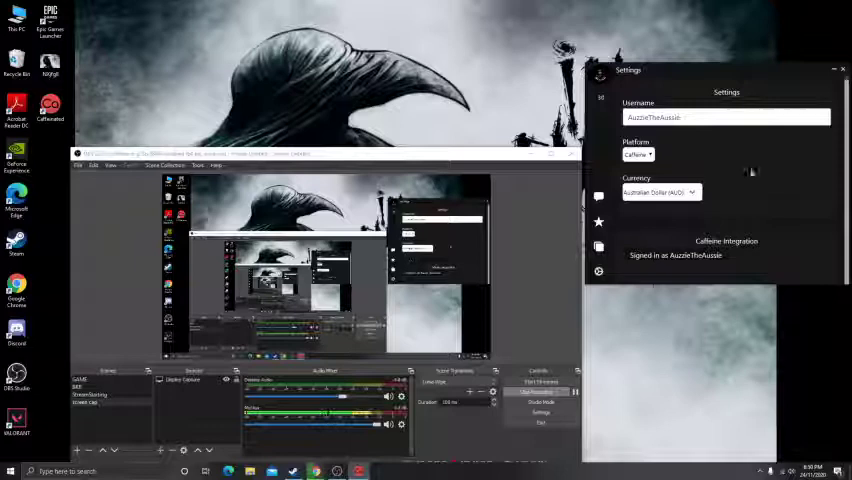
click(599, 221)
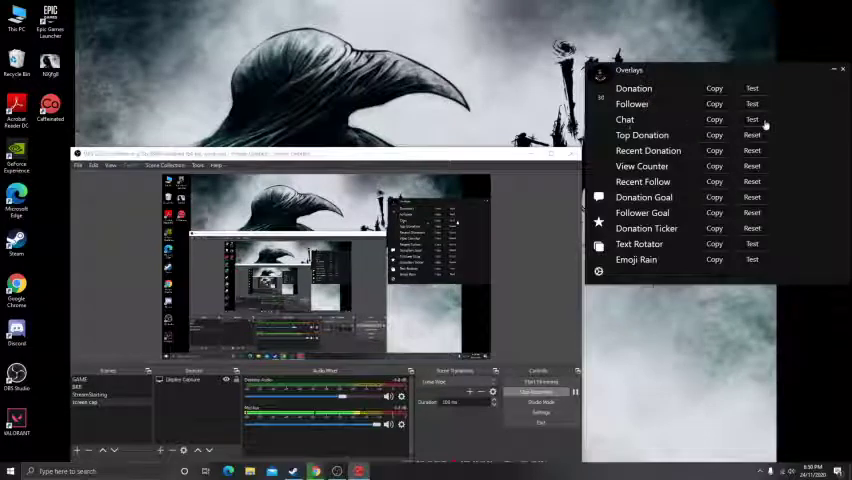
- Choose Roboto as the Caffeinated chat overlay font, then go back to the Overlays list
click(599, 270)
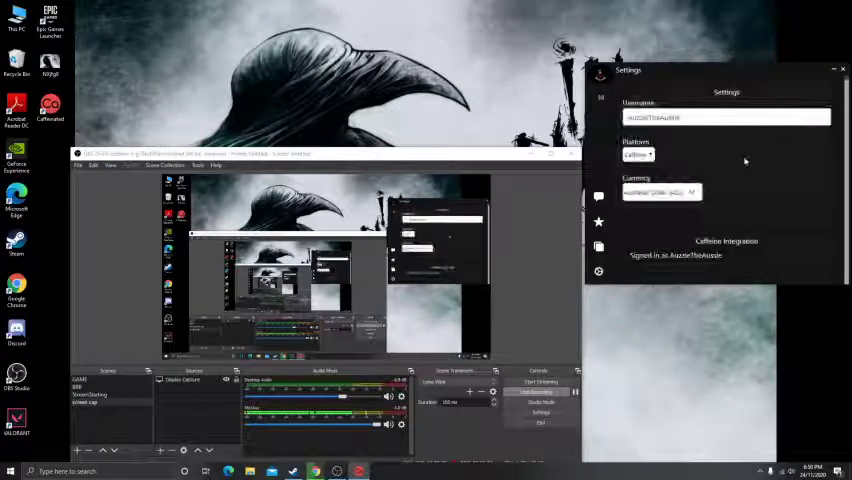
scroll(768, 153, down, 3)
scroll(768, 153, down, 3)
scroll(770, 155, down, 3)
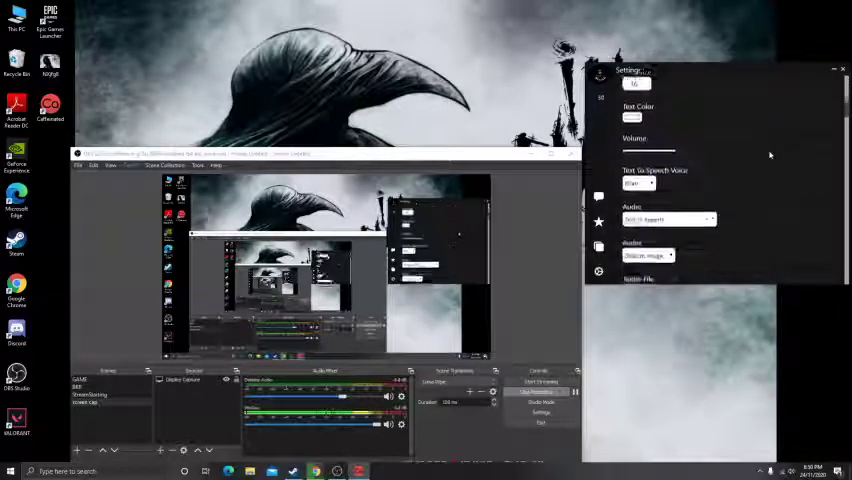
scroll(770, 155, down, 3)
scroll(768, 152, down, 3)
scroll(768, 152, down, 3)
scroll(750, 140, down, 2)
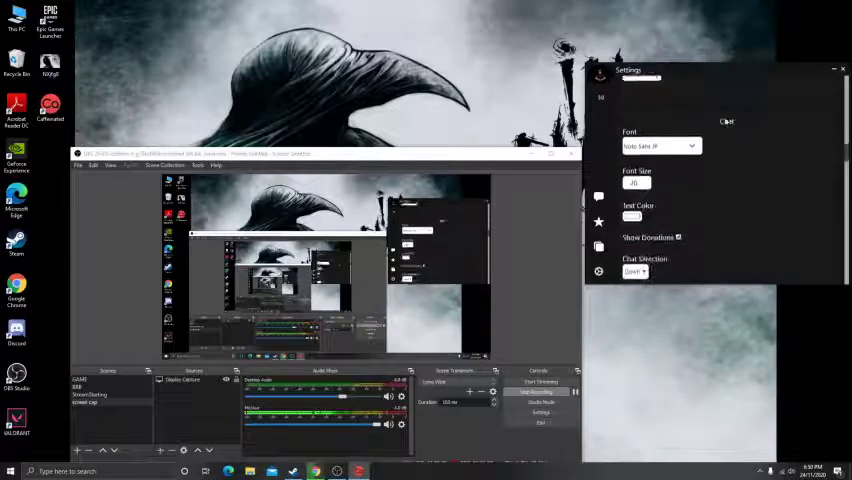
click(686, 148)
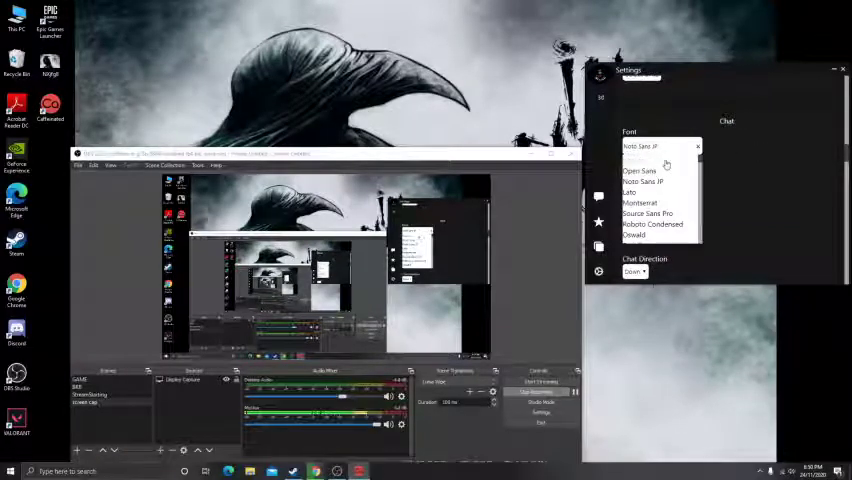
click(666, 160)
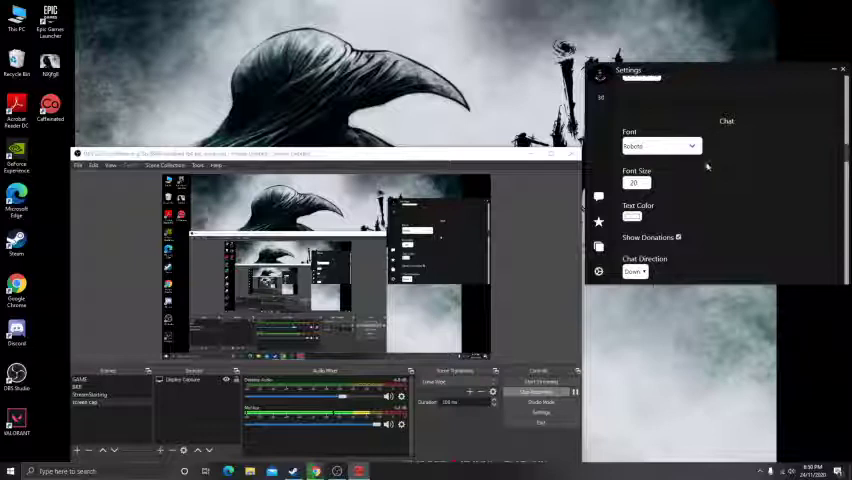
scroll(643, 184, down, 2)
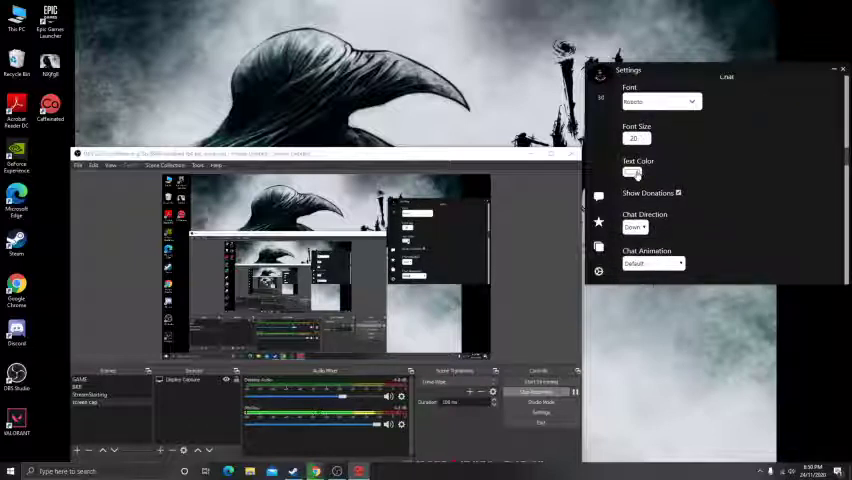
scroll(640, 160, down, 2)
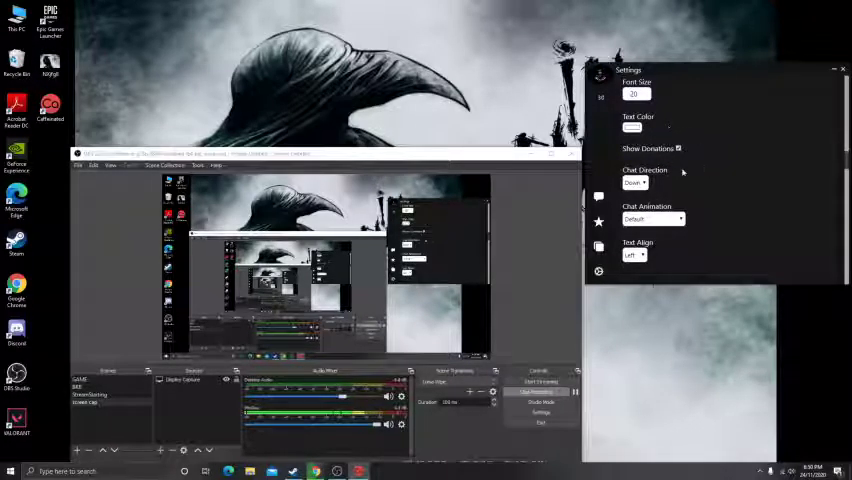
scroll(683, 173, down, 1)
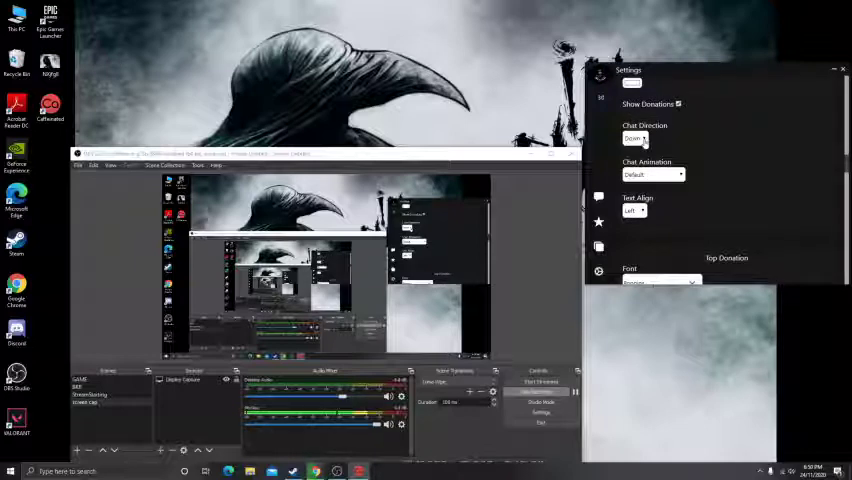
scroll(645, 141, down, 1)
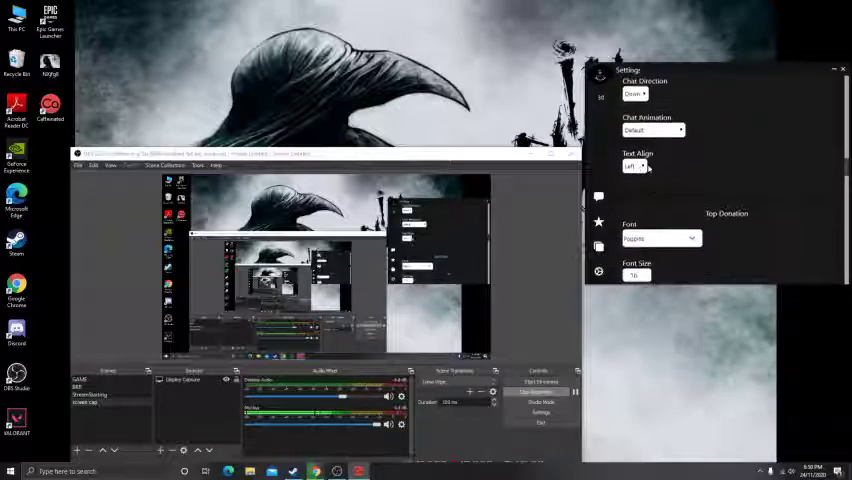
scroll(647, 165, up, 2)
scroll(660, 158, up, 2)
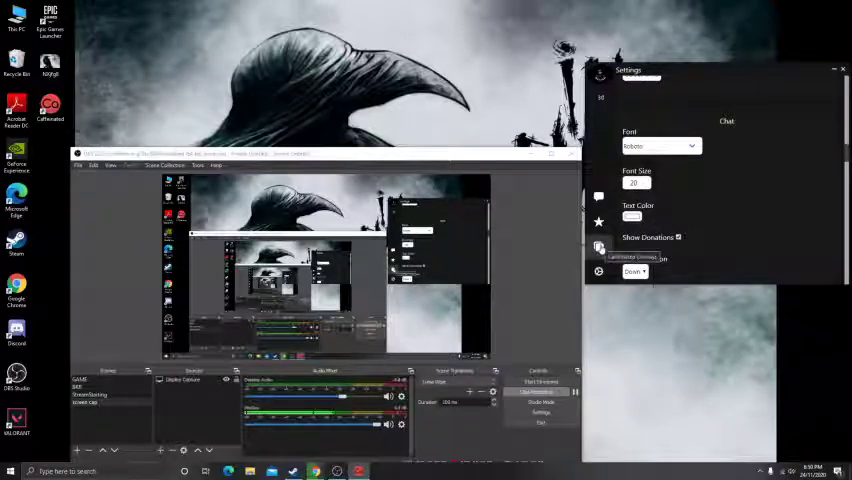
click(598, 247)
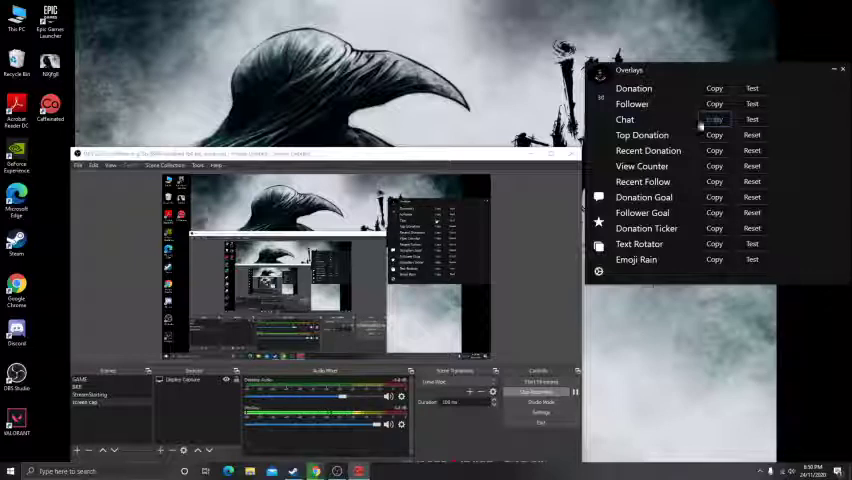
- Add an OBS browser source 'chat system' with the pasted Caffeinated chat overlay URL
click(176, 420)
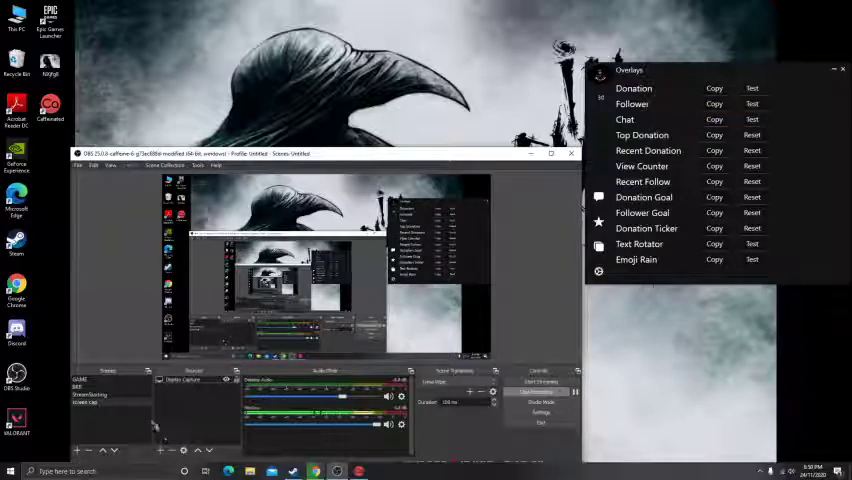
click(160, 450)
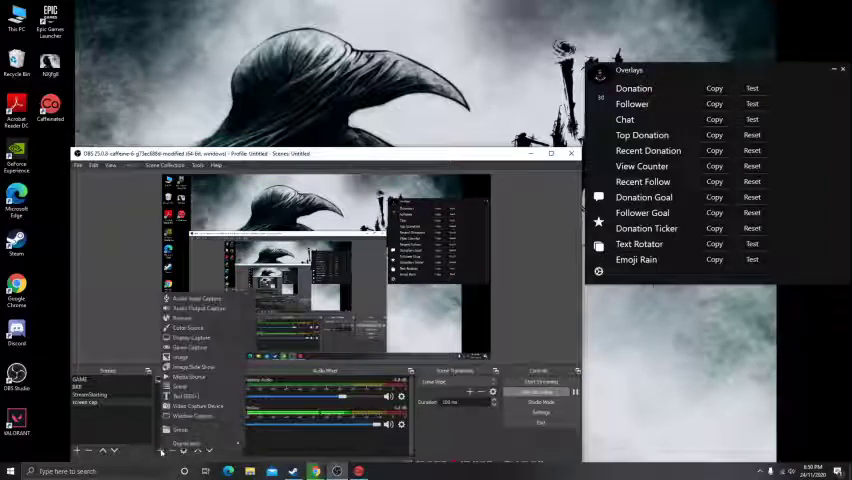
click(193, 322)
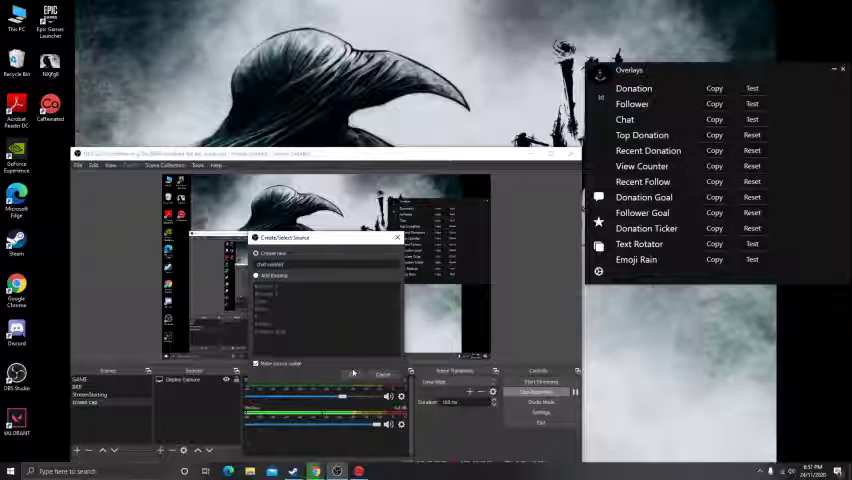
click(353, 374)
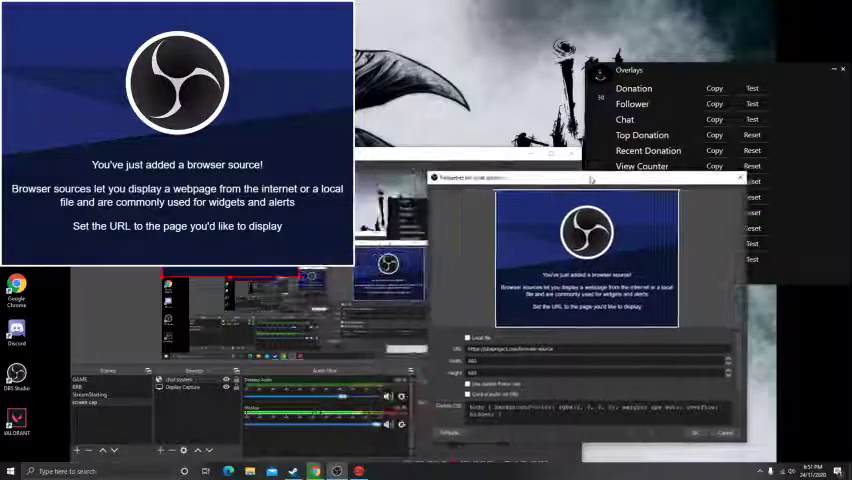
key(ctrl+a)
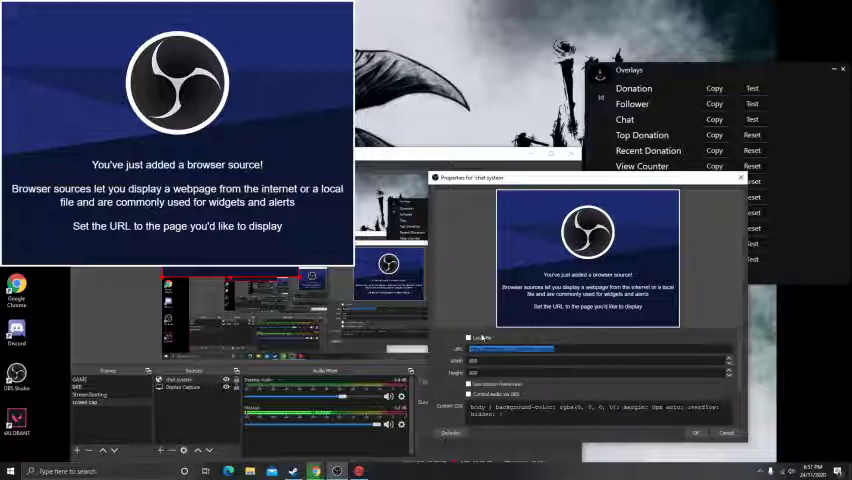
key(ctrl+v)
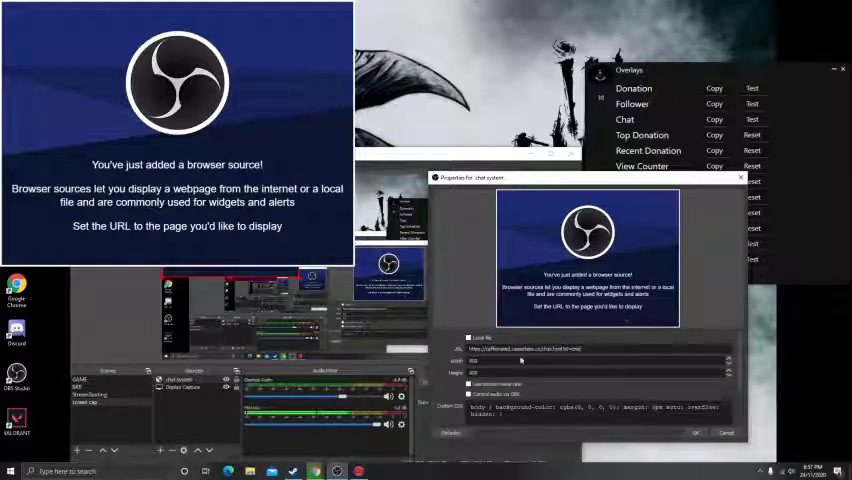
click(695, 434)
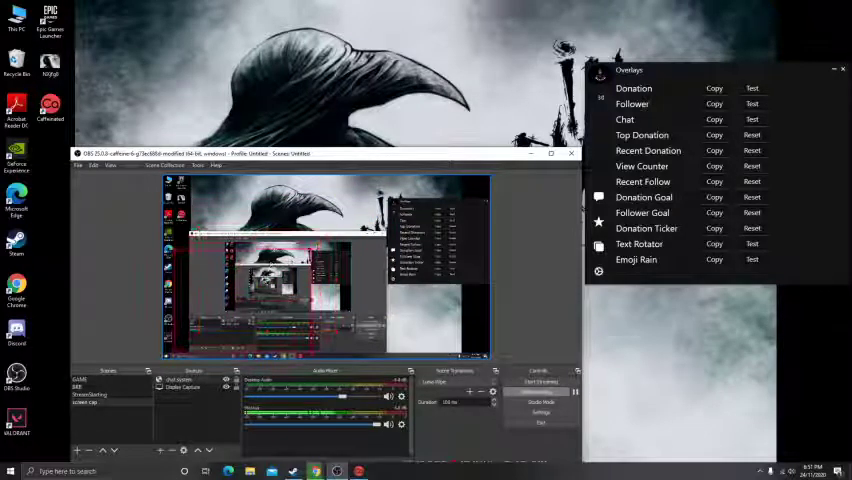
- Place the chat system source at the scene's lower right and send five test chat messages
drag(378, 284, 425, 288)
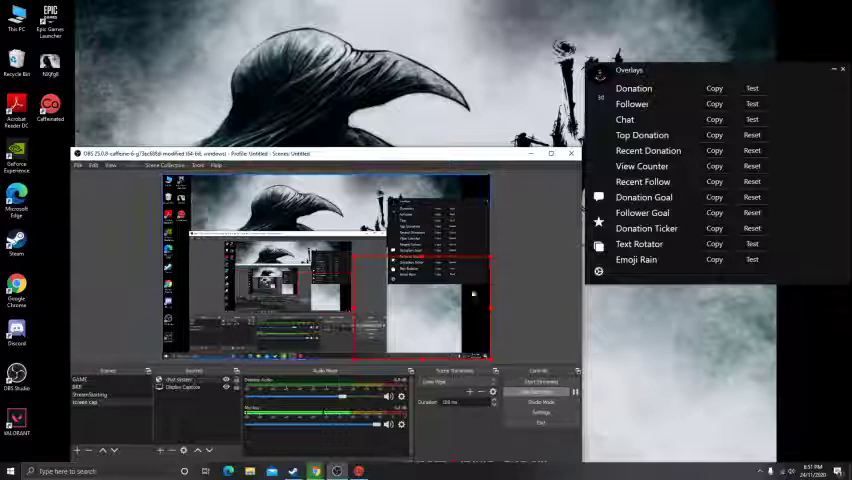
click(753, 120)
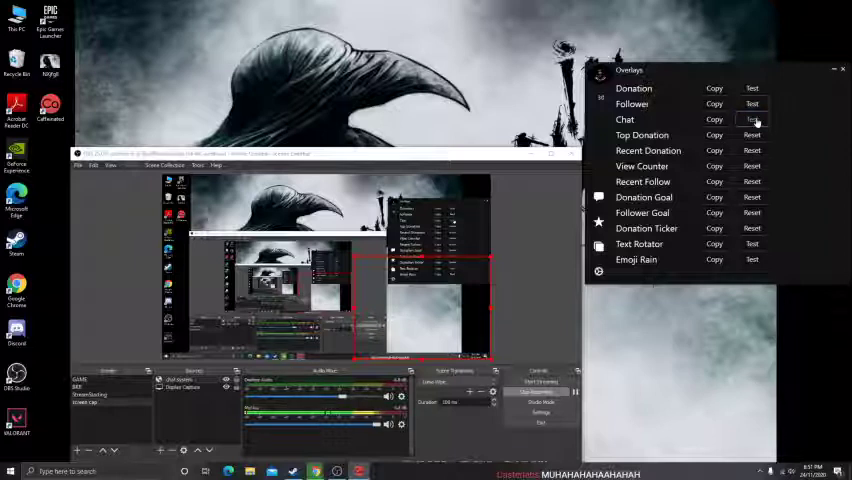
click(756, 121)
click(756, 121)
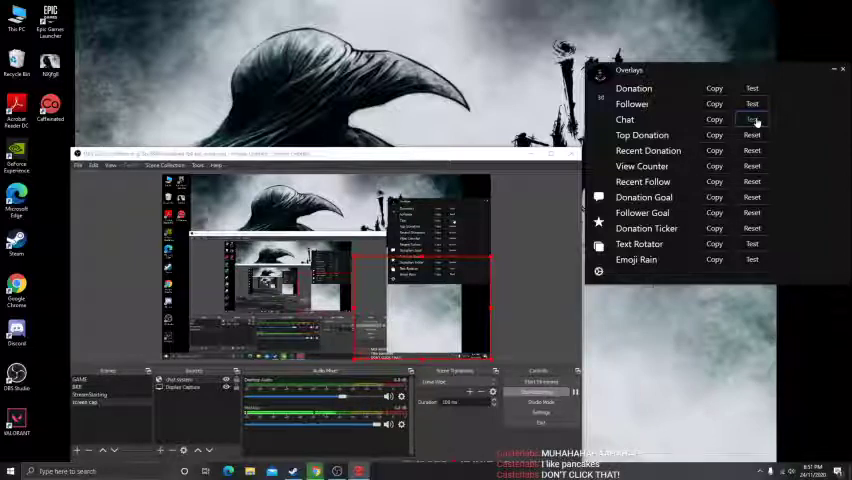
click(753, 120)
click(752, 120)
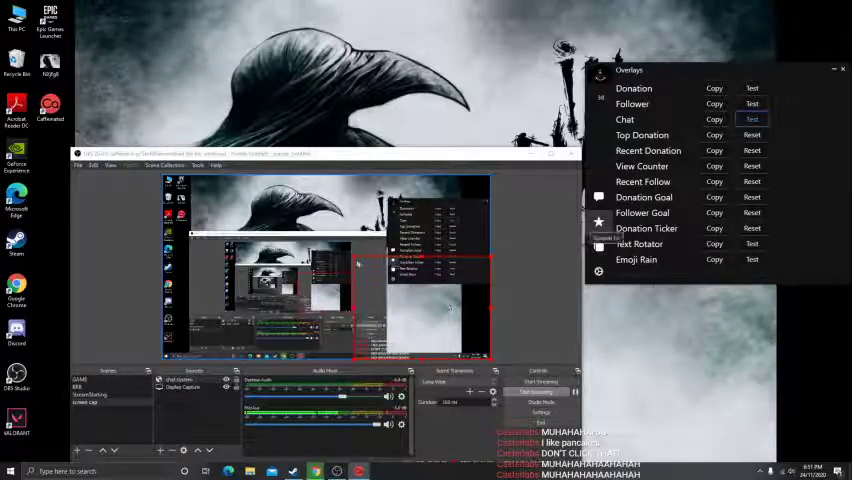
click(373, 254)
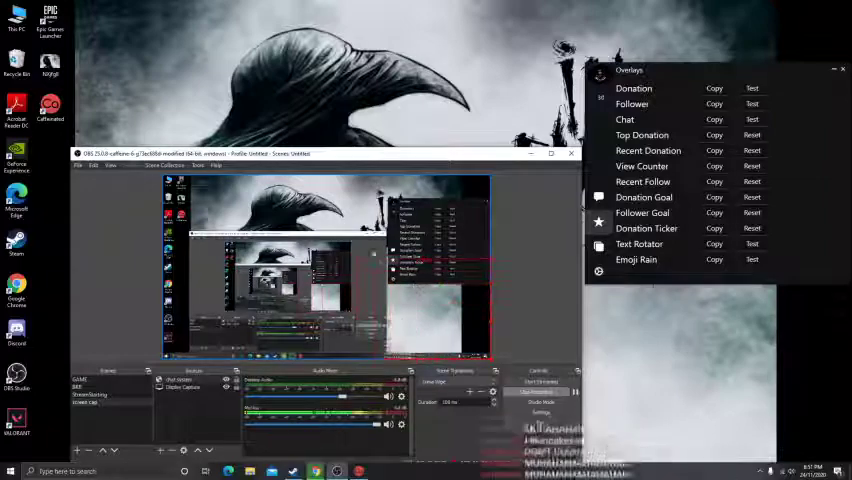
mouse_move(373, 254)
mouse_down()
mouse_move(215, 316)
mouse_move(430, 320)
mouse_up()
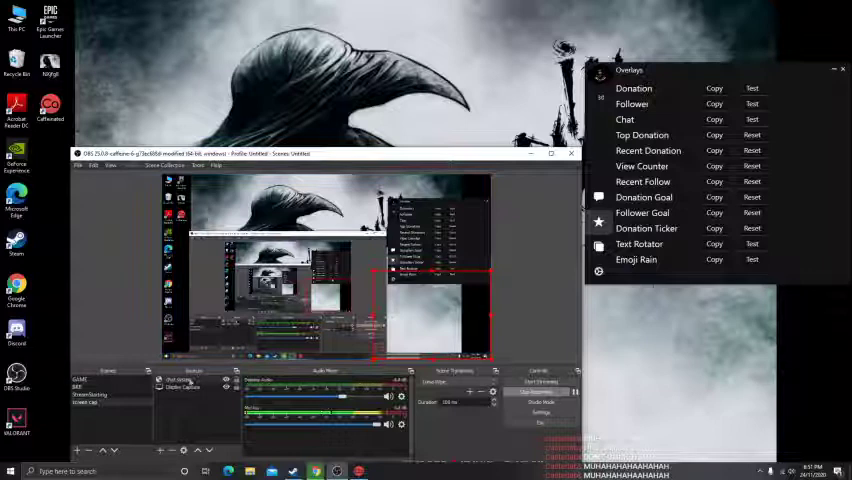
- Review the chat system properties, then enlarge and reposition the chat overlay with a test message
double_click(188, 381)
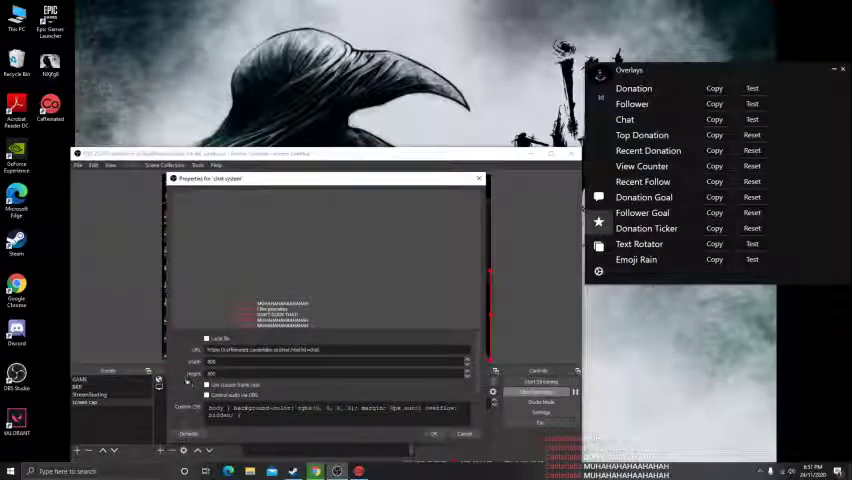
double_click(205, 361)
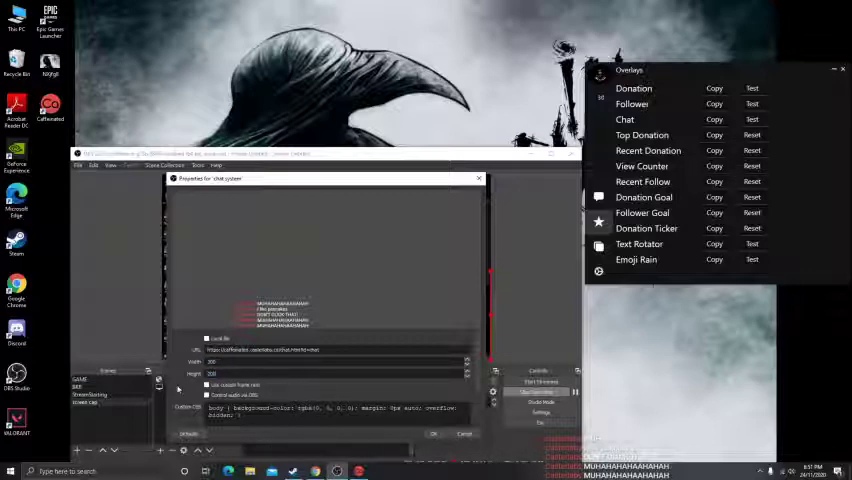
key(Return)
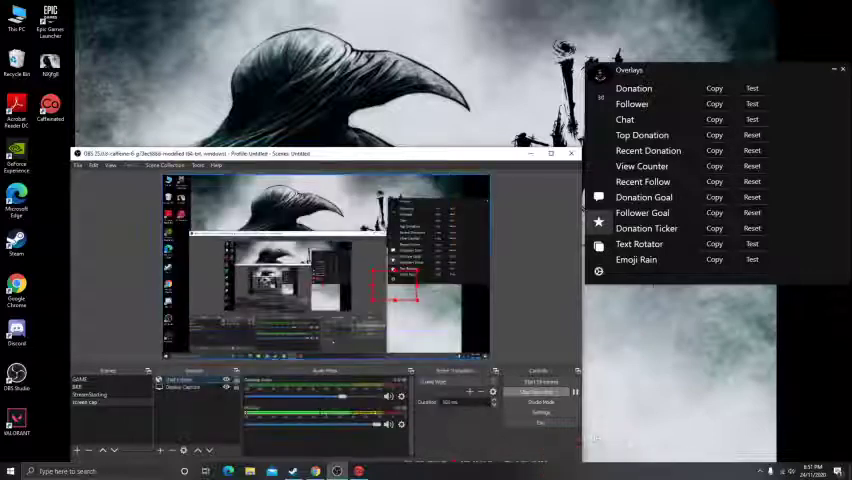
drag(417, 301, 455, 325)
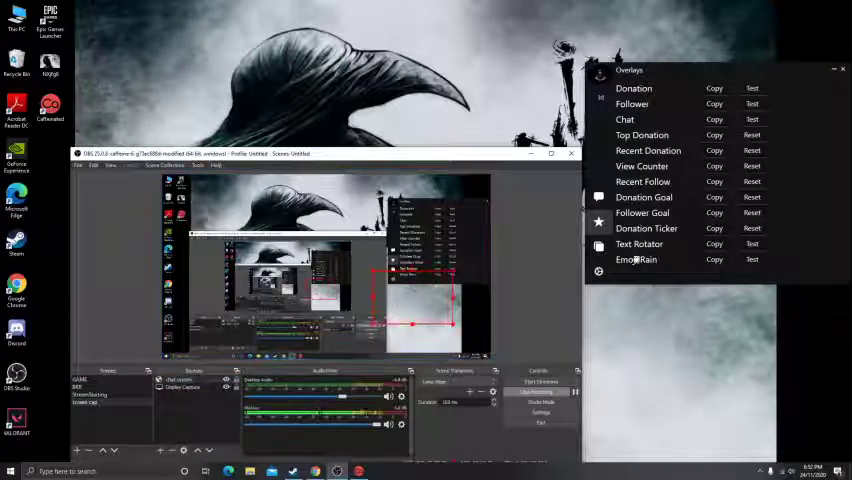
click(753, 120)
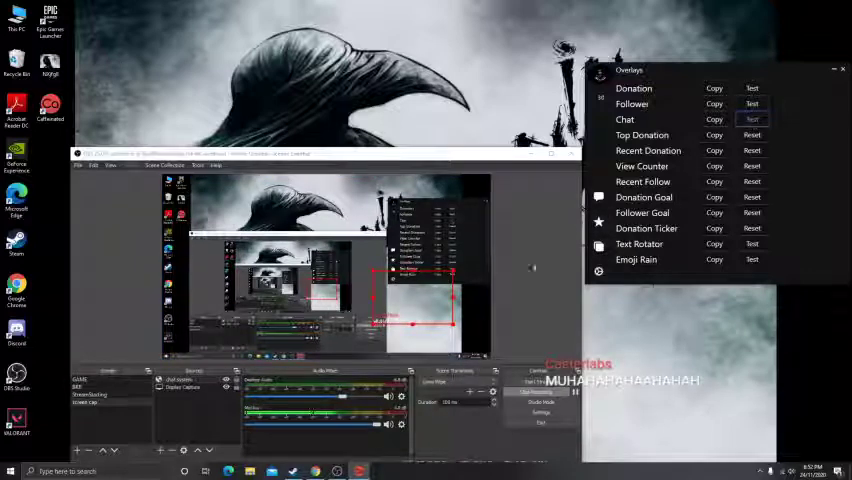
drag(455, 325, 460, 328)
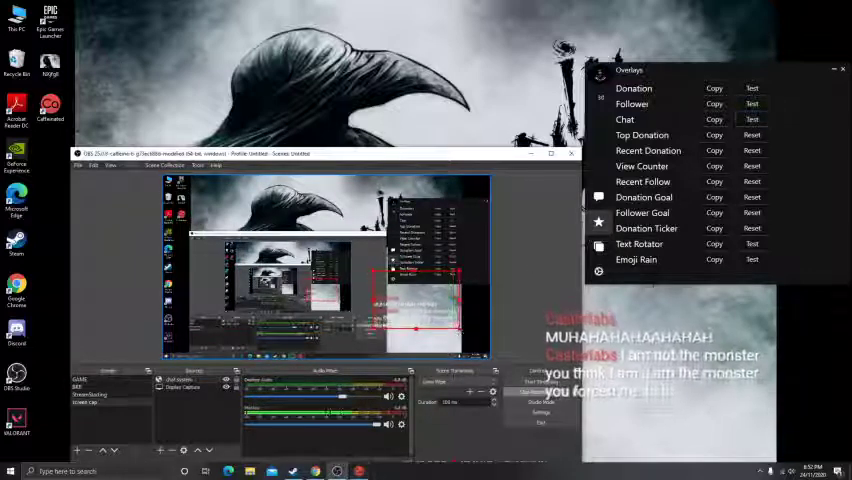
drag(398, 303, 428, 333)
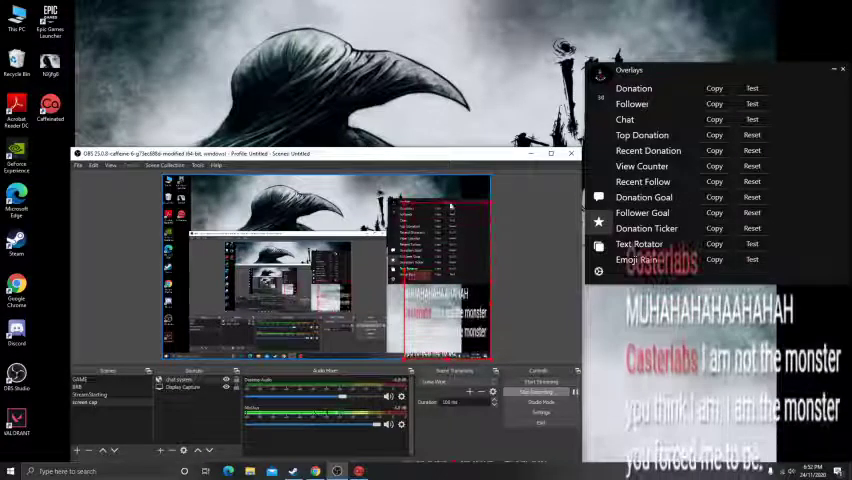
- Reopen the chat properties without changes and trim the overlay's top edge slightly
mouse_move(449, 303)
mouse_down()
mouse_move(450, 319)
mouse_move(449, 248)
mouse_move(449, 288)
mouse_up()
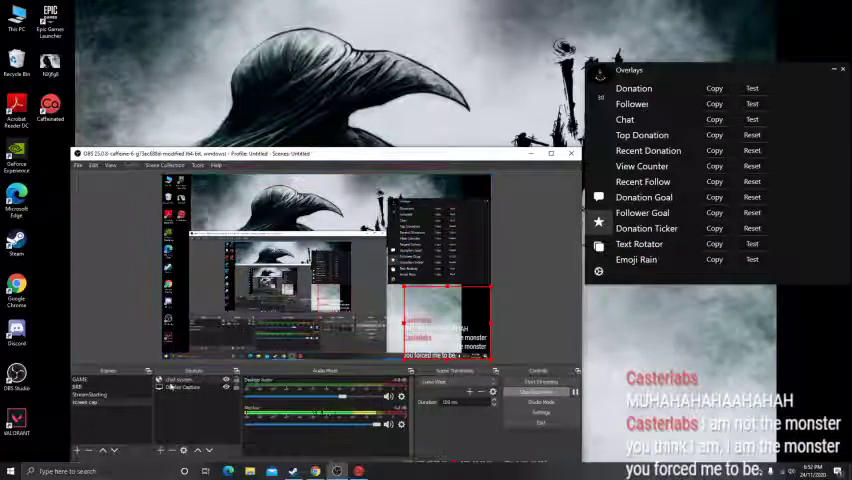
double_click(160, 380)
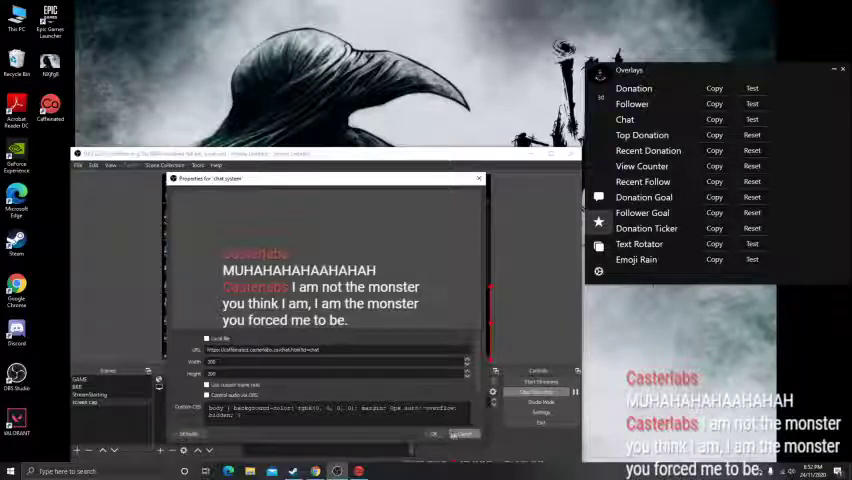
key(Return)
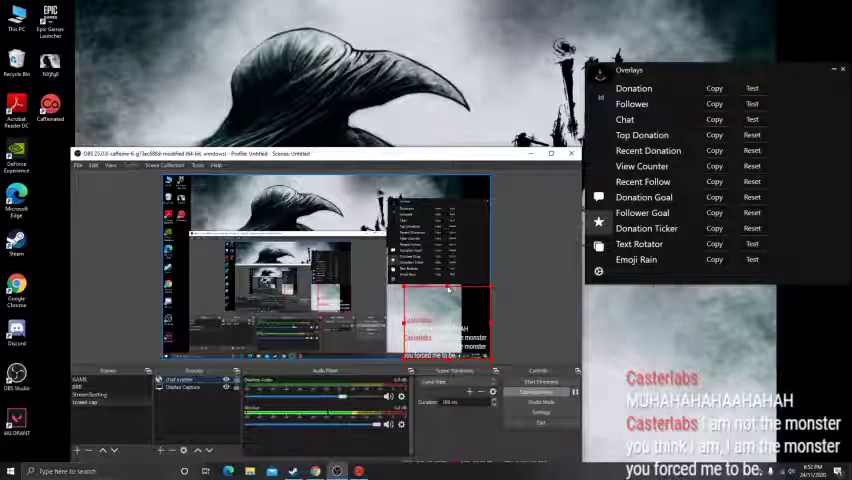
drag(448, 288, 448, 296)
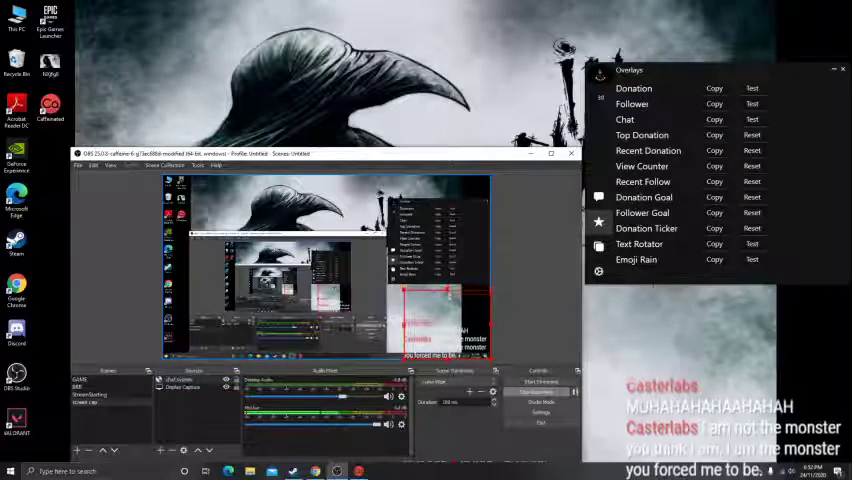
click(516, 266)
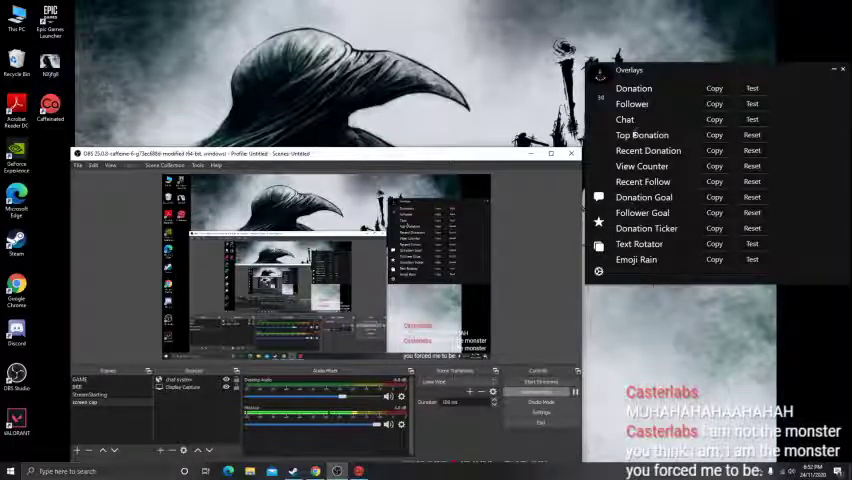
- Title the follower goal 'Follower Goal for Auzzie', keep the bar cyan and set goal 50
click(599, 270)
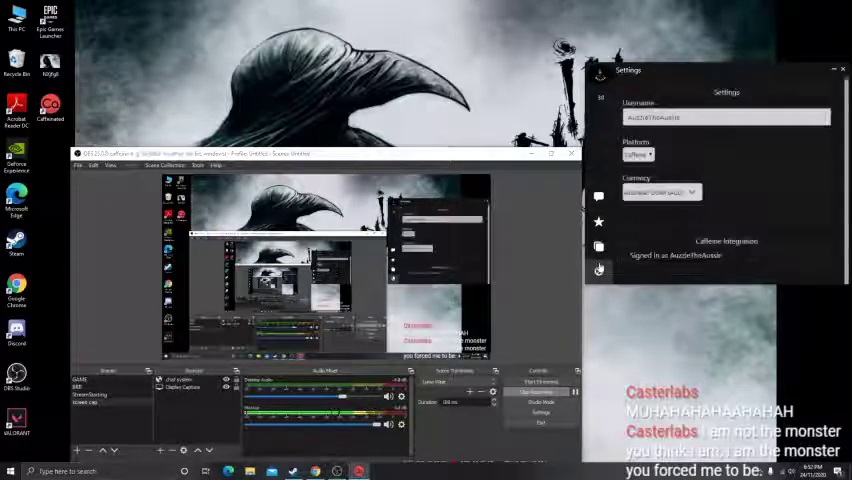
scroll(787, 149, down, 2)
scroll(787, 149, down, 4)
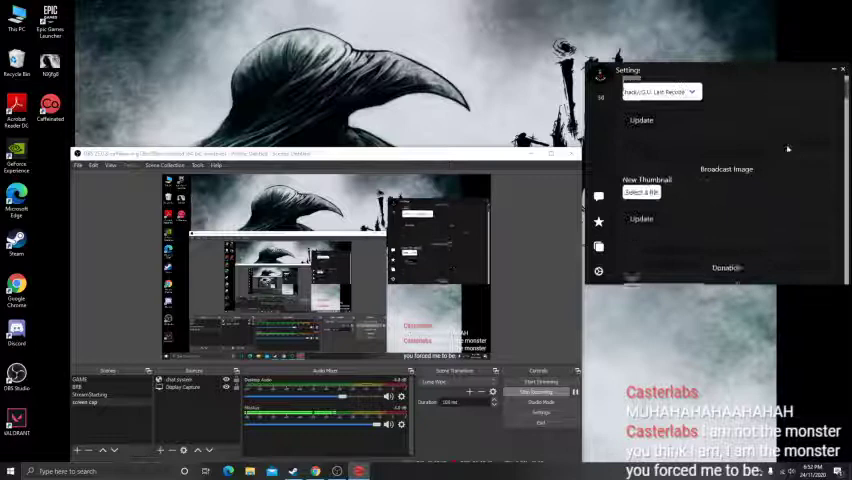
scroll(787, 149, down, 3)
scroll(787, 149, down, 3)
scroll(787, 150, down, 3)
scroll(787, 152, down, 3)
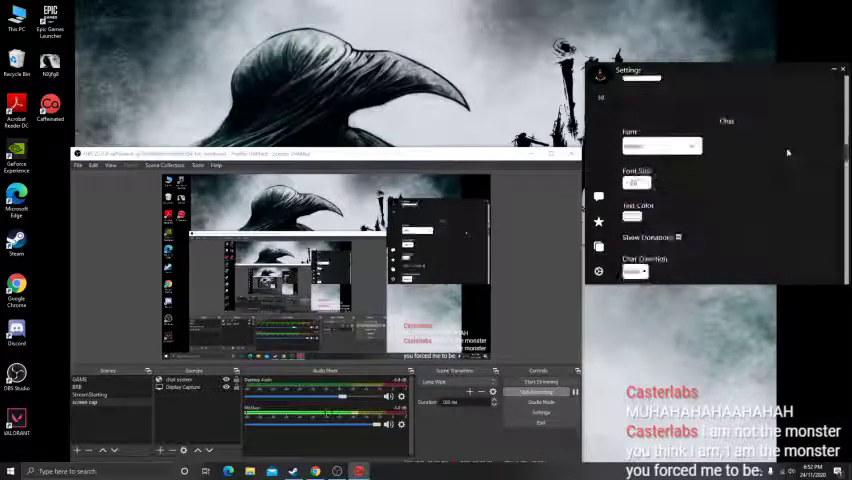
scroll(788, 162, down, 2)
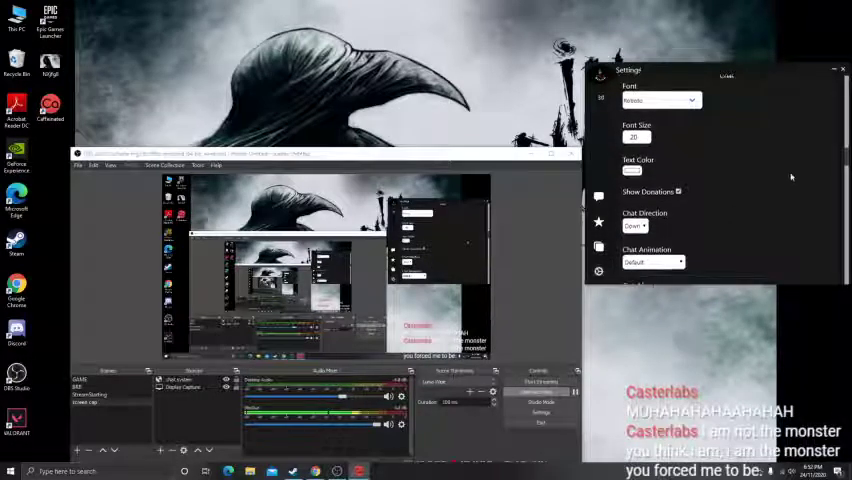
scroll(791, 177, down, 3)
scroll(791, 177, down, 3)
scroll(791, 177, down, 3)
scroll(791, 177, down, 3)
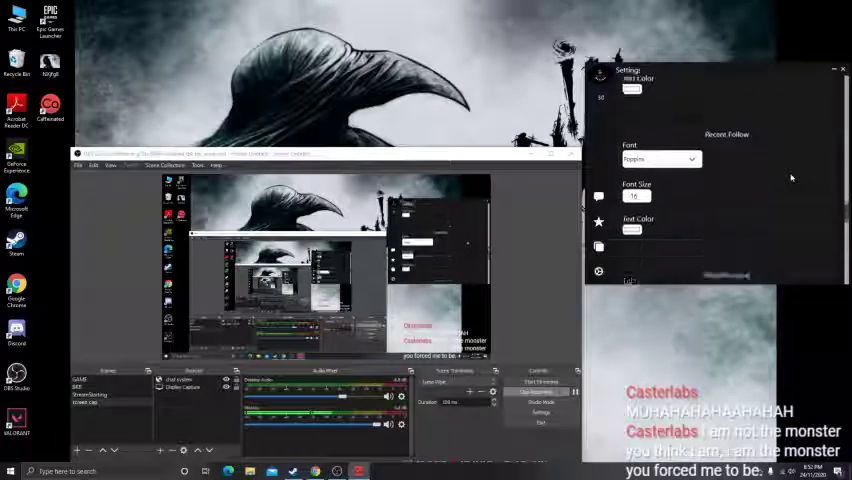
scroll(791, 177, down, 3)
scroll(791, 177, down, 3)
scroll(791, 177, down, 3)
scroll(789, 177, up, 1)
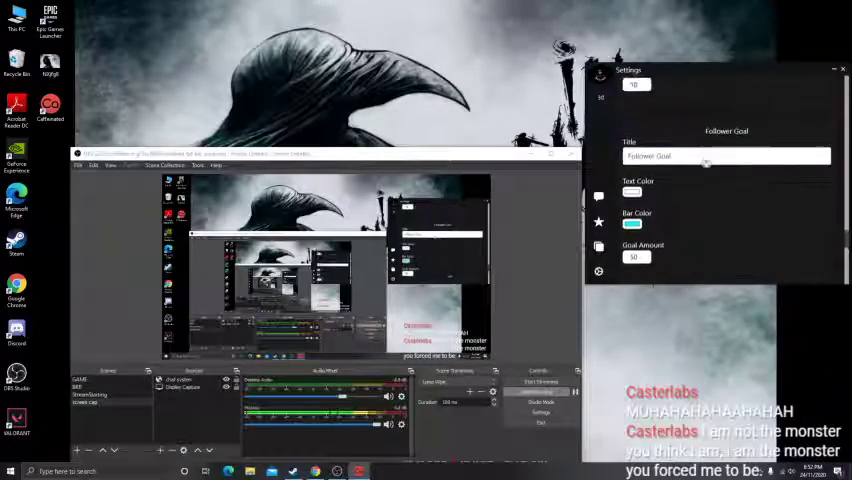
click(676, 160)
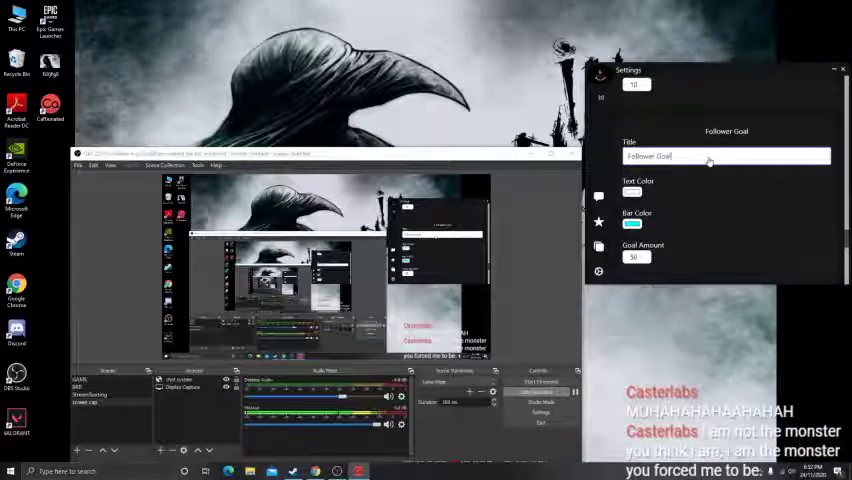
text(Au)
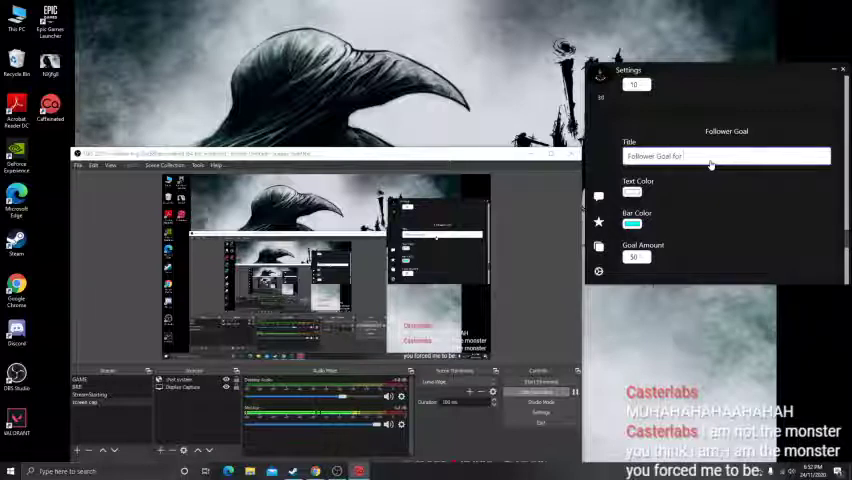
text(zzie)
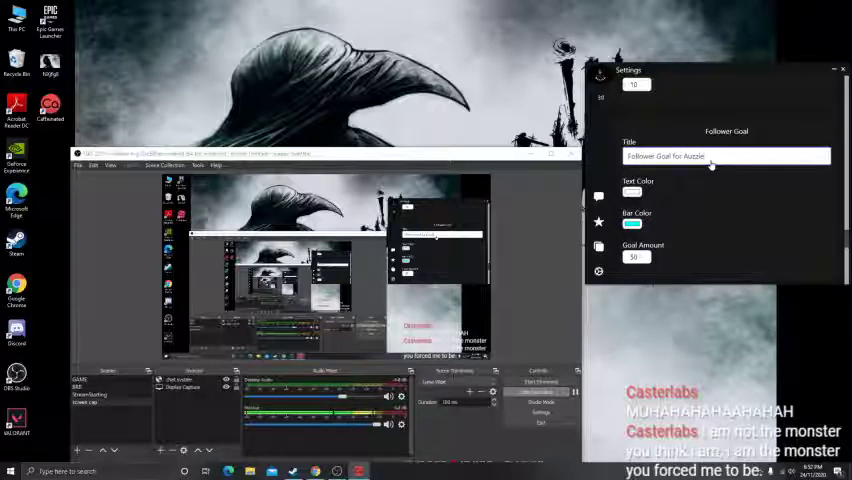
click(631, 223)
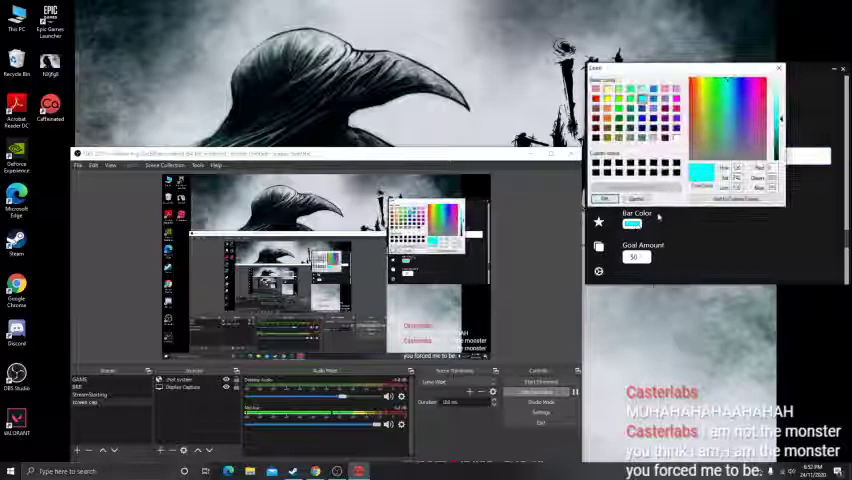
key(Return)
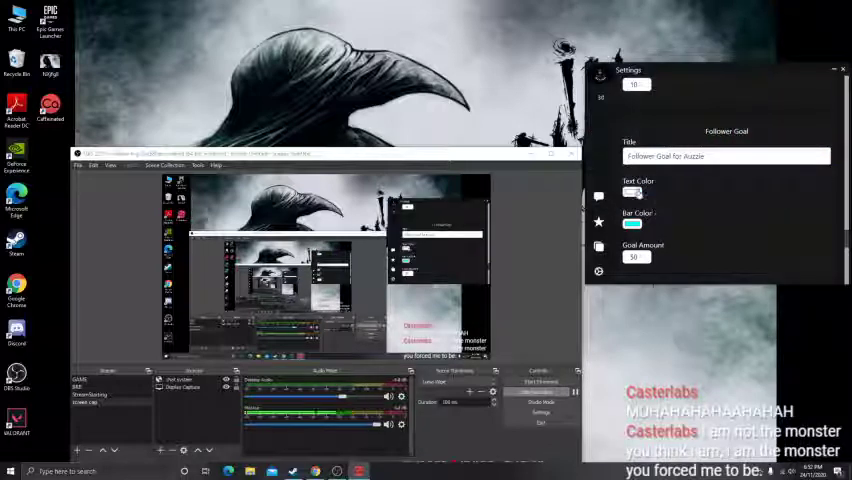
scroll(672, 204, down, 1)
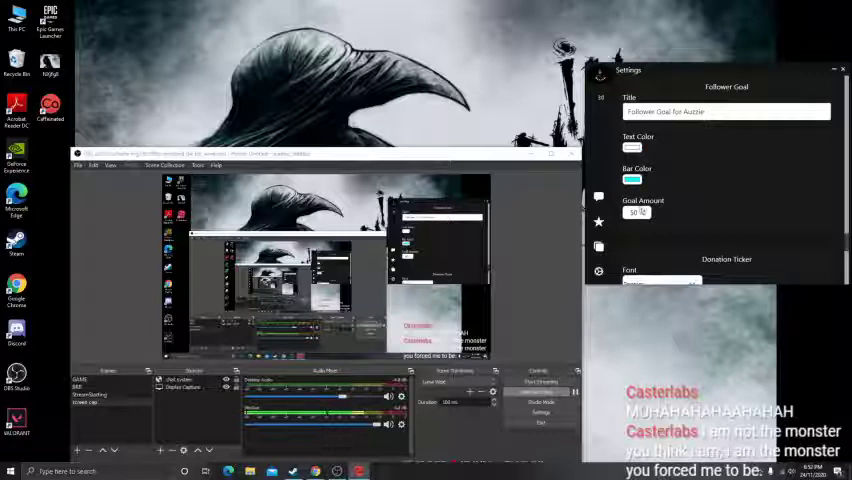
click(691, 213)
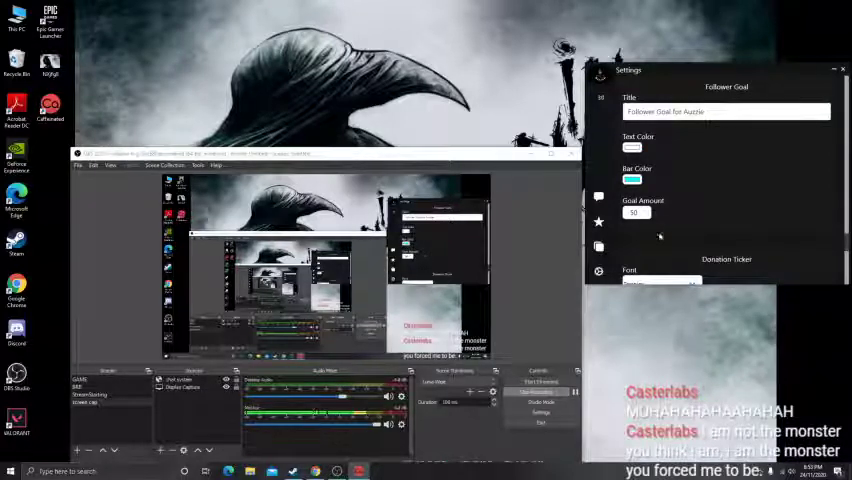
scroll(659, 236, up, 1)
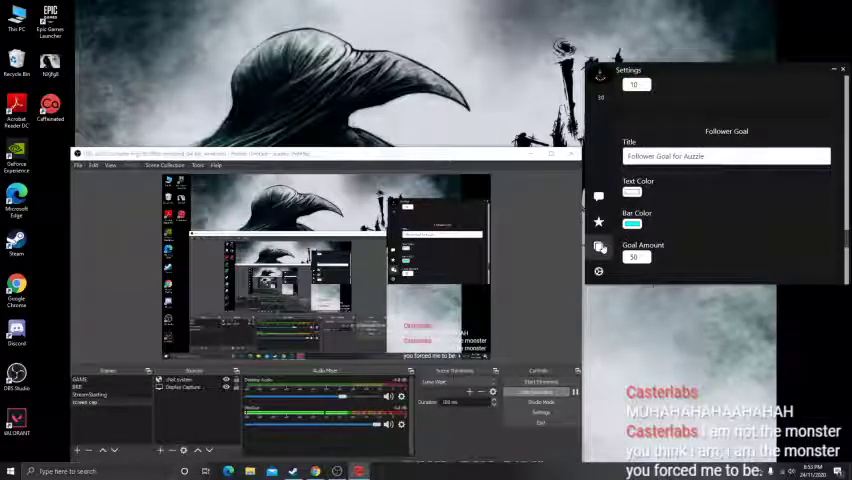
click(599, 246)
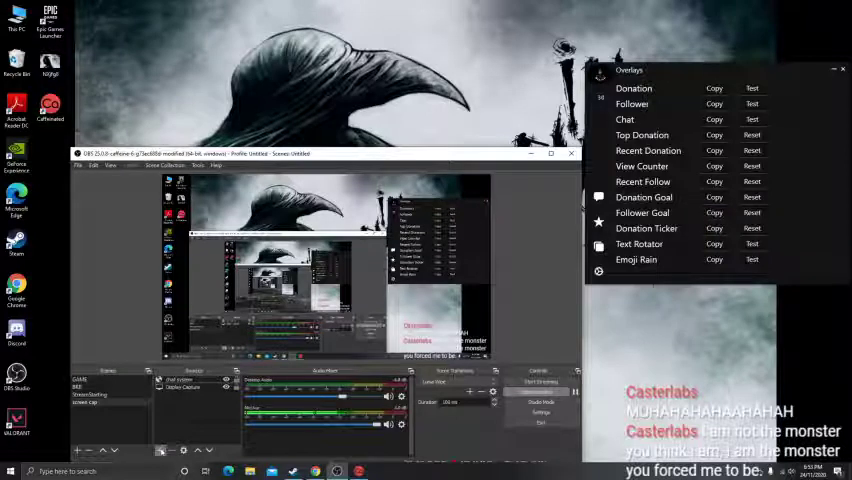
- Add a 'Follower Goal For Auzzie' browser source using the pasted Casterlabs follower-goal URL
click(160, 451)
click(196, 320)
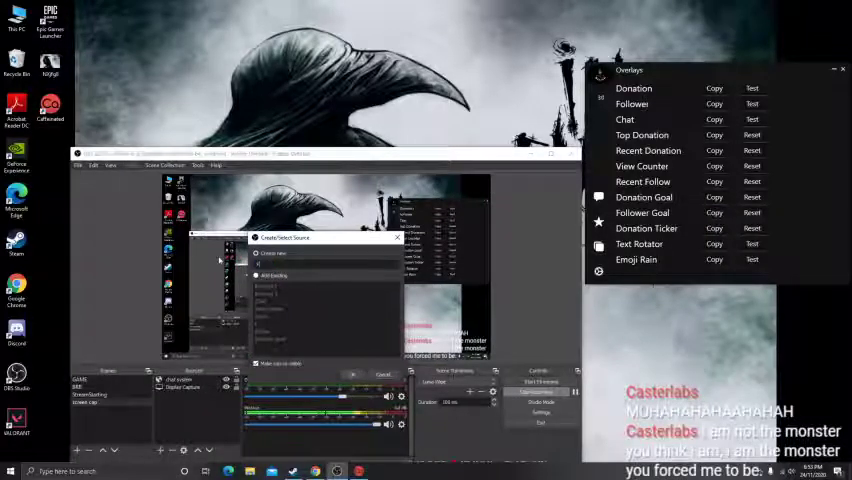
text(ollower Goal For)
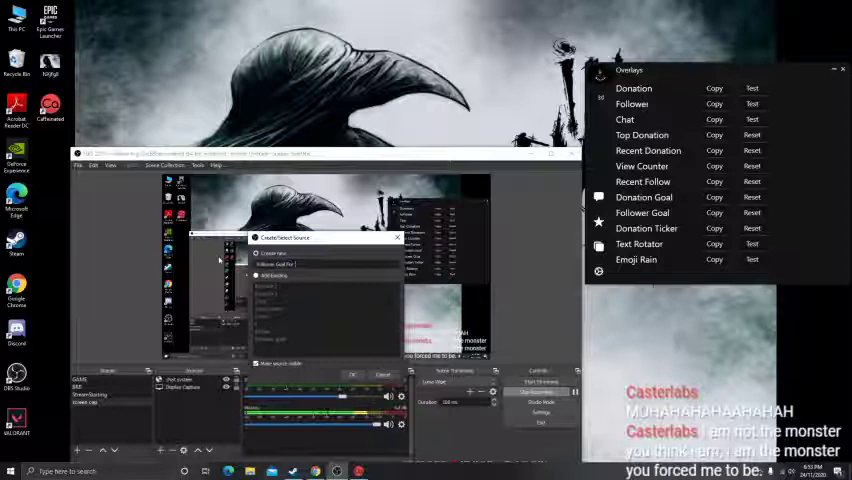
text(Casterl)
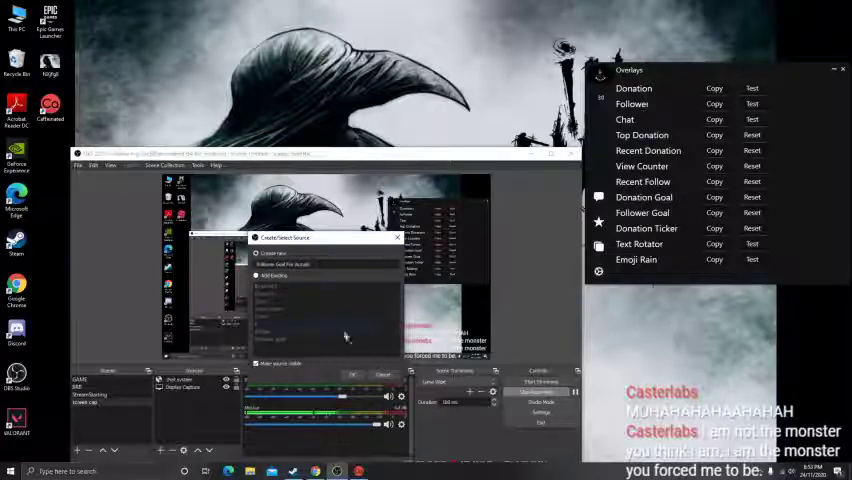
key(Return)
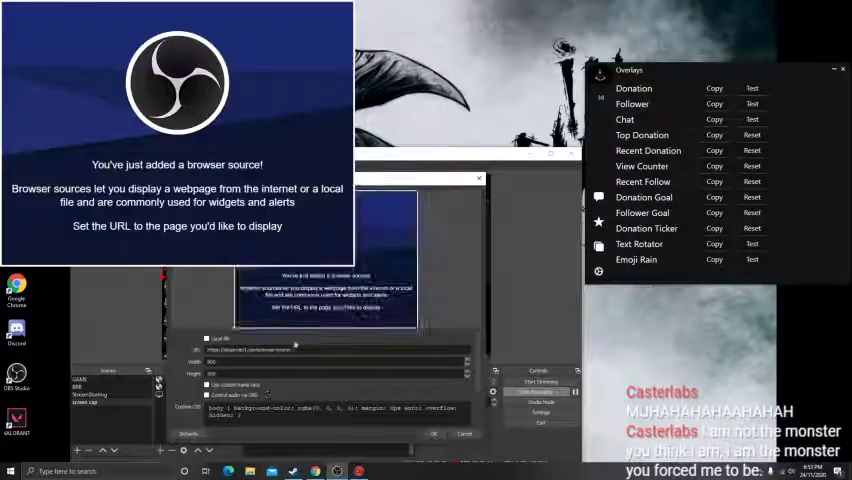
mouse_move(328, 180)
mouse_down()
mouse_move(565, 187)
mouse_move(563, 180)
mouse_up()
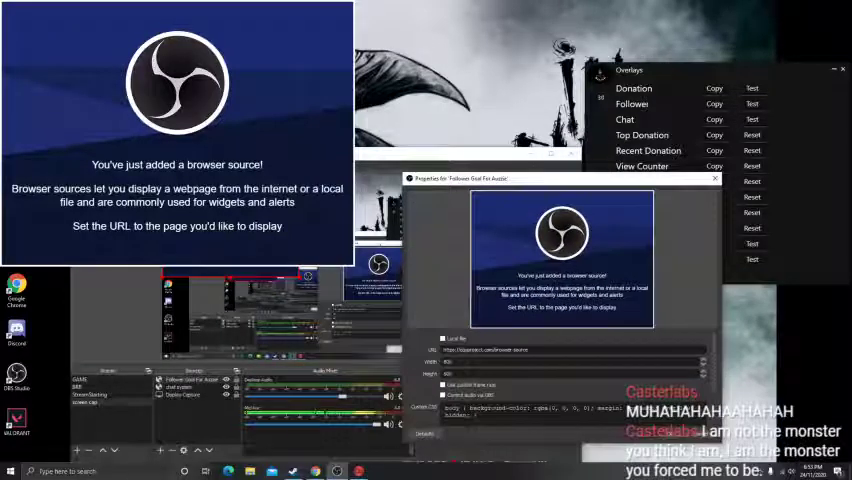
drag(530, 350, 378, 354)
key(ctrl+v)
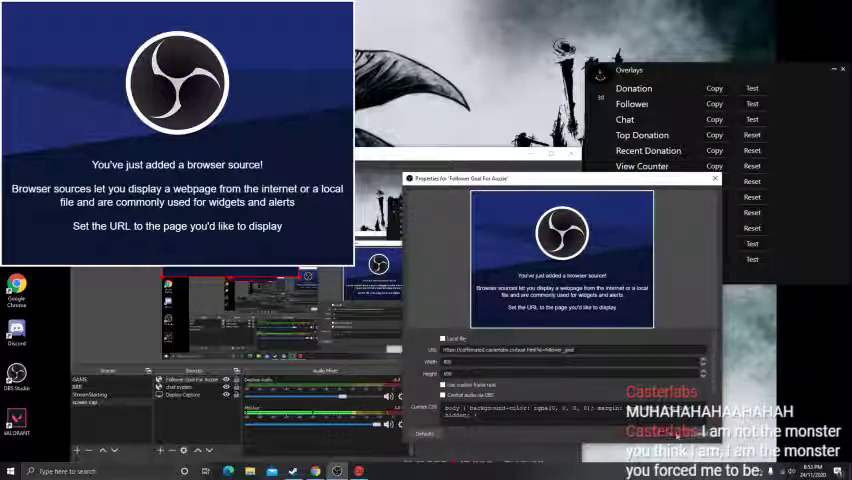
key(Return)
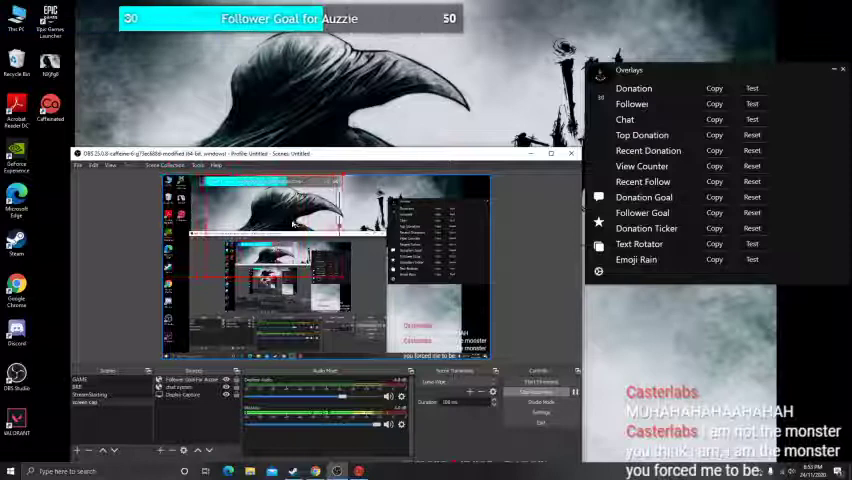
- Move the follower goal bar to the top centre of the preview and reposition the OBS window
mouse_move(292, 224)
mouse_down()
mouse_move(351, 229)
mouse_move(305, 173)
mouse_up()
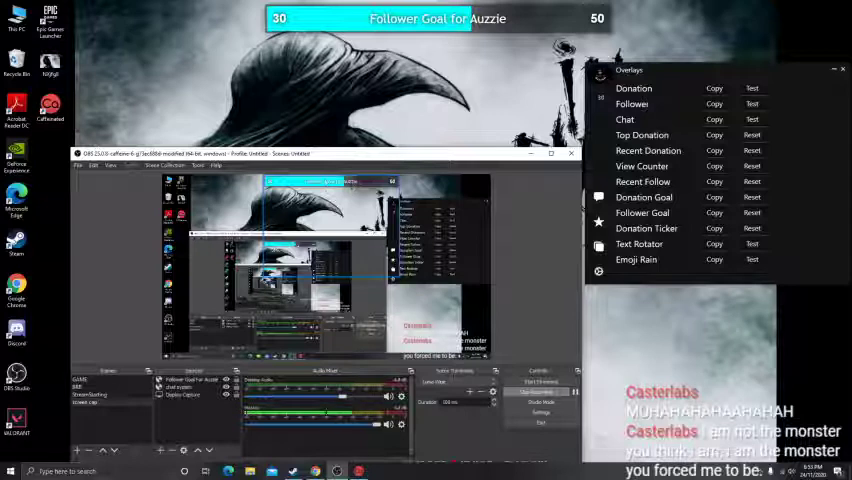
click(380, 200)
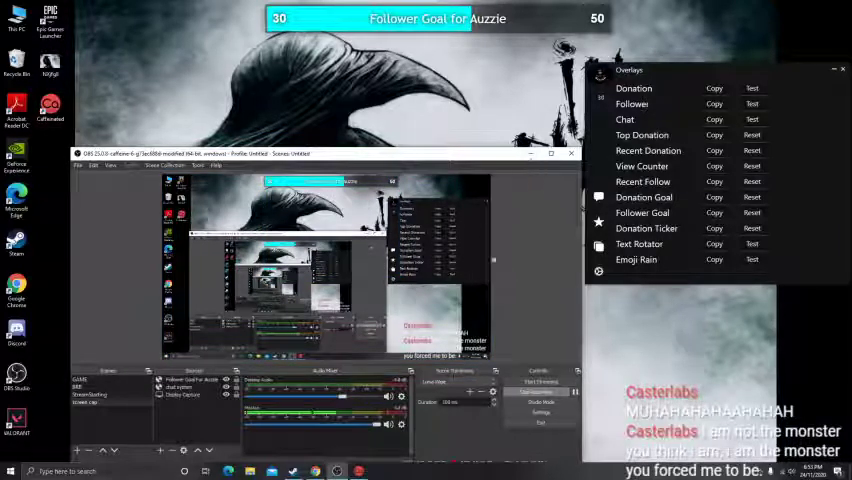
mouse_move(364, 158)
mouse_down()
mouse_move(391, 196)
mouse_move(488, 455)
mouse_up()
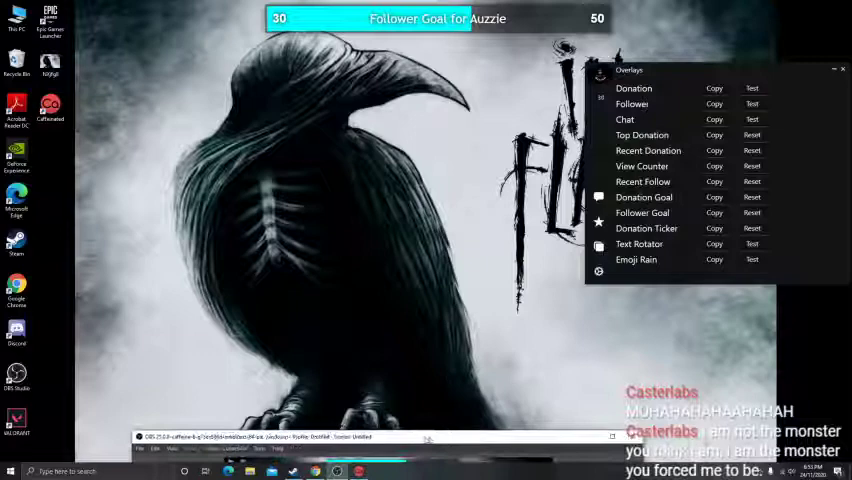
drag(427, 440, 341, 134)
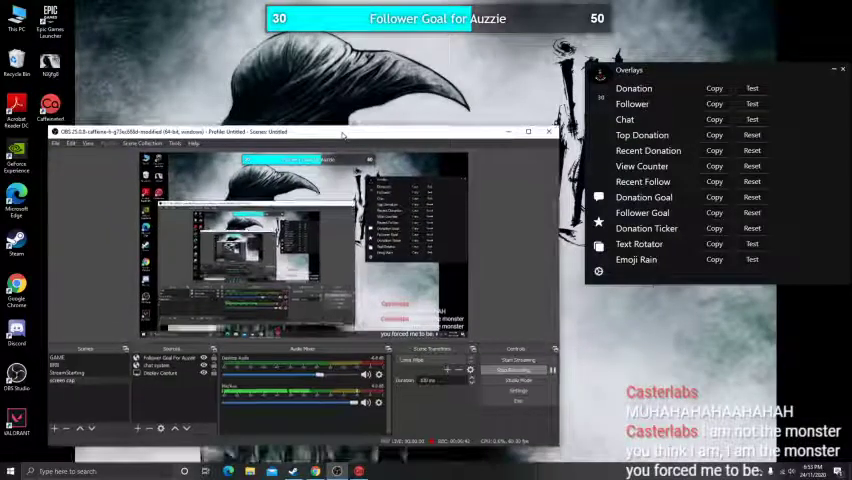
click(675, 174)
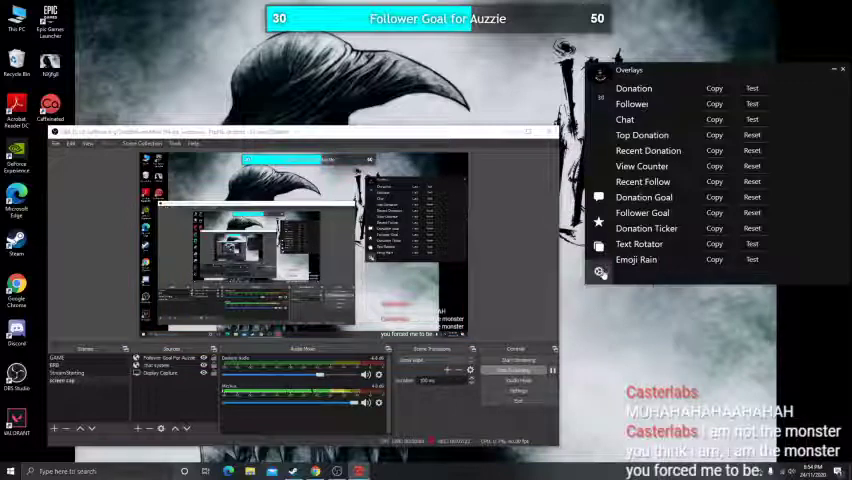
- Set the Follower alert text colour to cyan in Caffeinated's settings
click(600, 272)
scroll(699, 125, down, 3)
scroll(699, 125, down, 3)
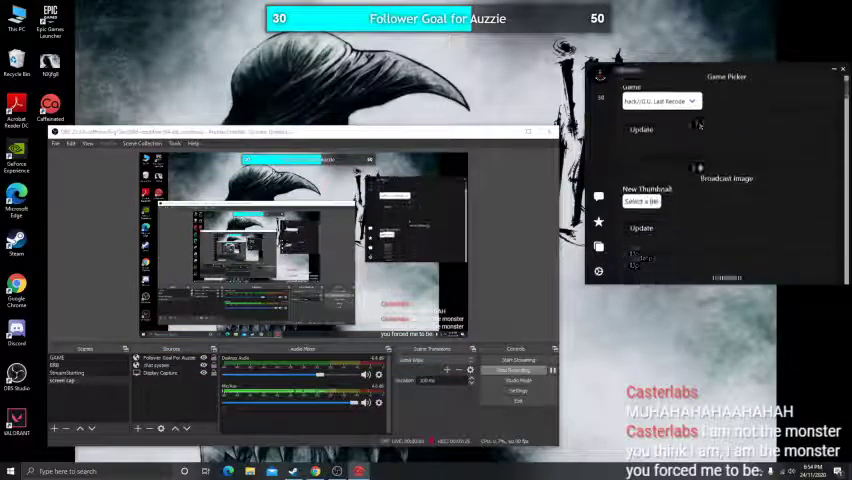
scroll(699, 125, down, 3)
scroll(710, 135, down, 3)
scroll(720, 145, down, 3)
scroll(736, 157, down, 2)
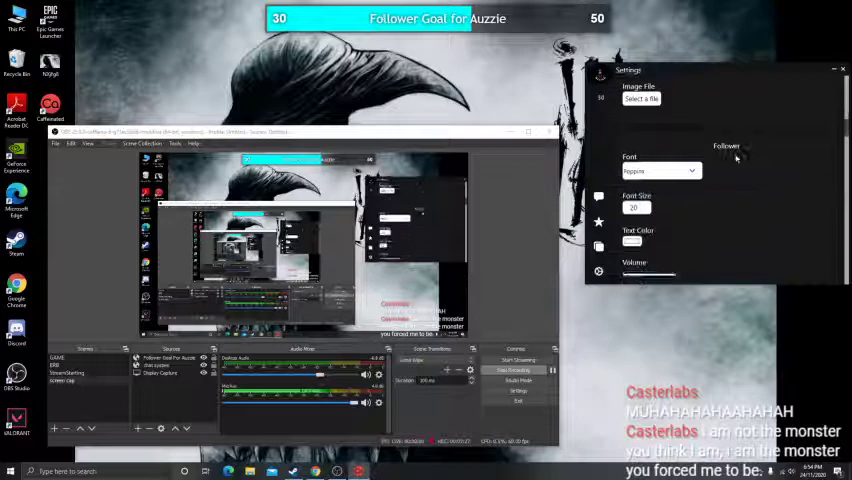
scroll(736, 157, down, 1)
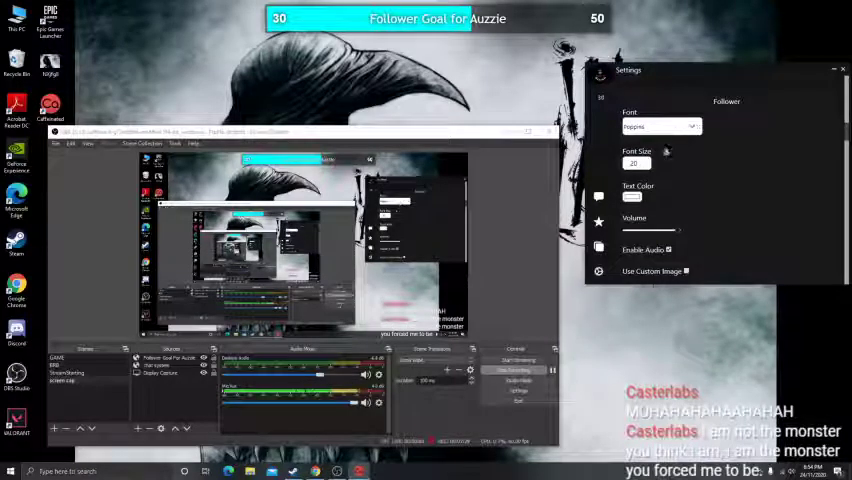
scroll(645, 140, down, 1)
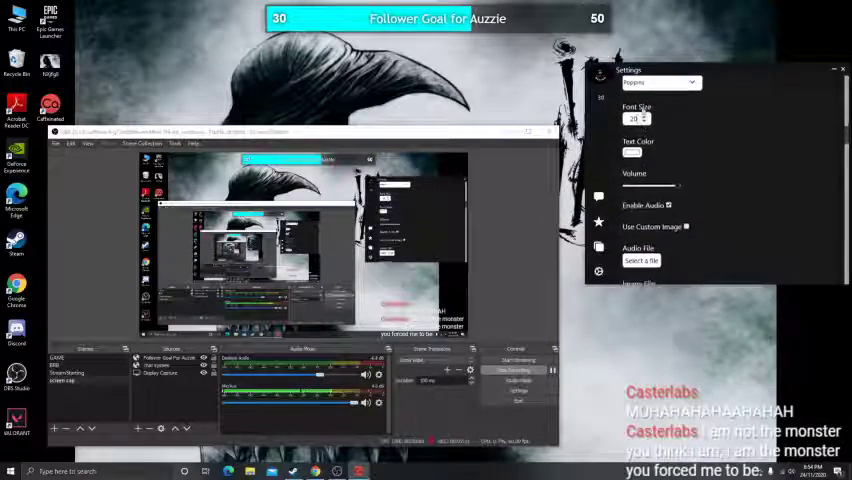
click(632, 152)
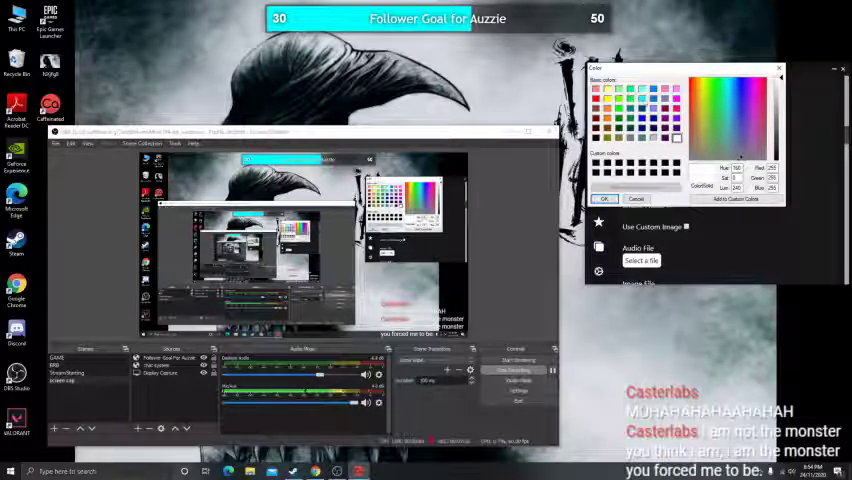
click(641, 99)
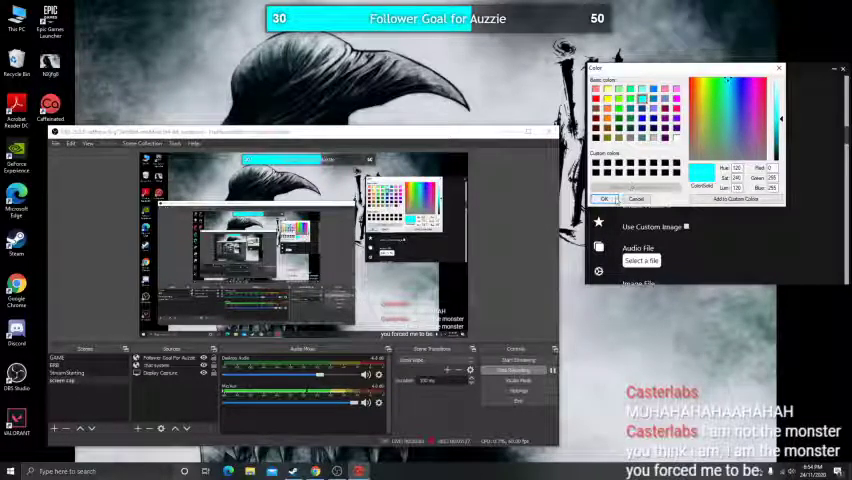
click(606, 199)
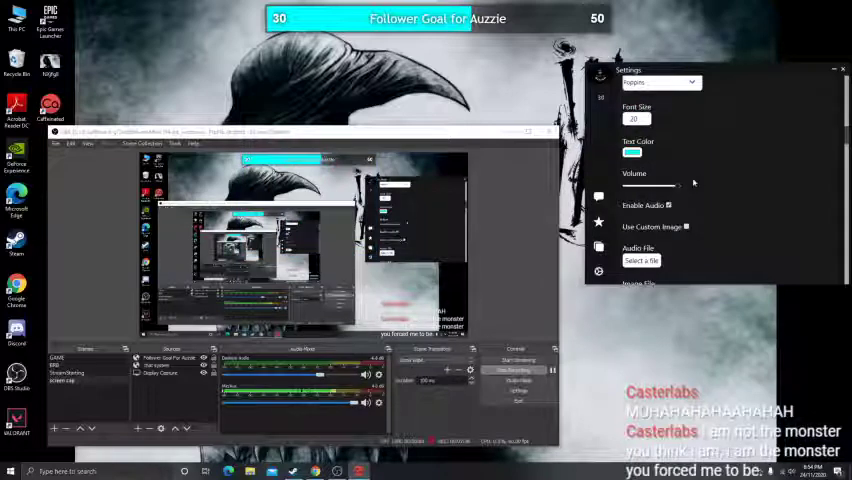
scroll(695, 175, down, 1)
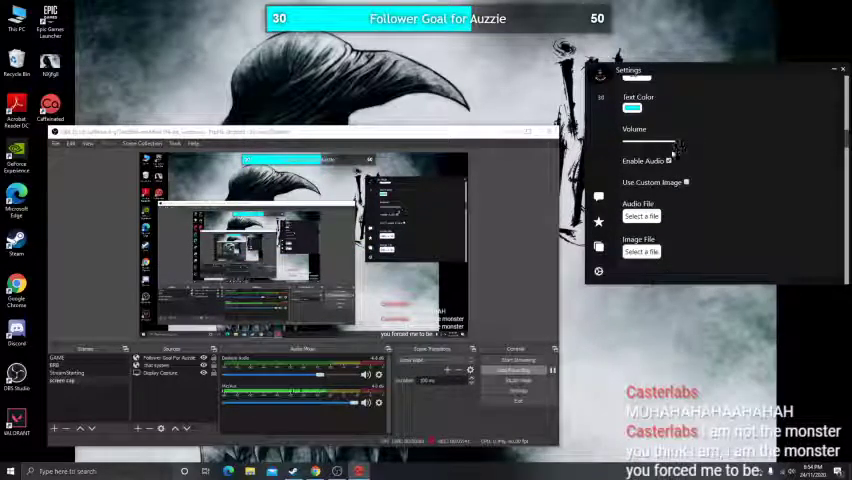
scroll(665, 185, down, 1)
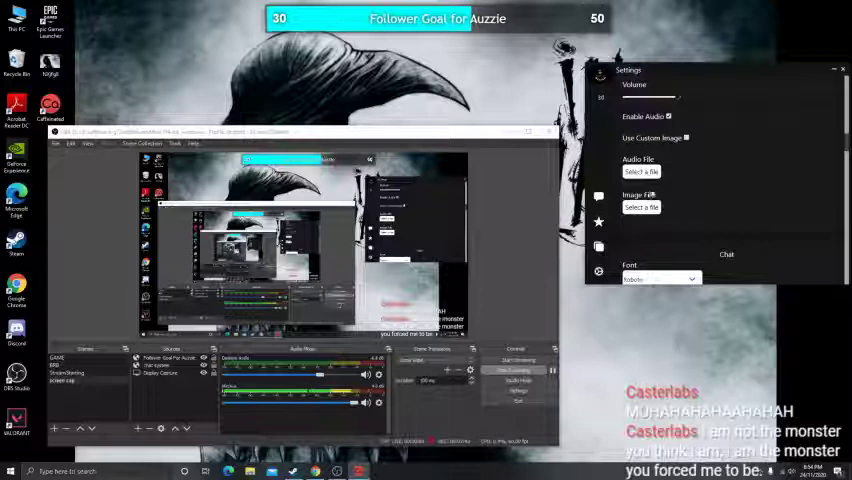
scroll(704, 173, up, 1)
scroll(704, 173, up, 1)
scroll(704, 173, up, 1)
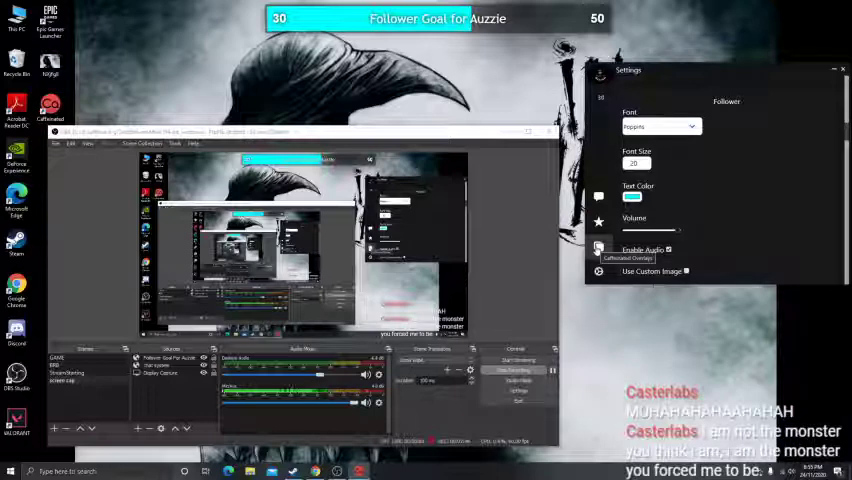
click(598, 248)
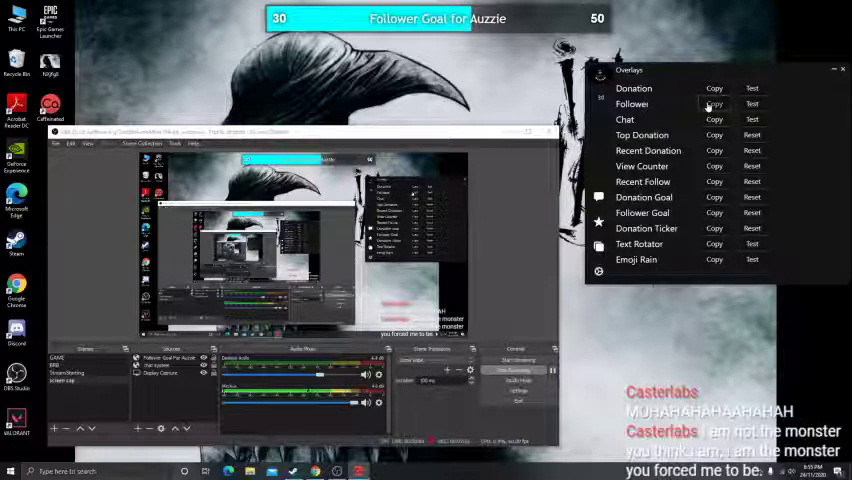
- Create a 'New Follower' browser source with the pasted Caffeinated follower alert URL
click(139, 428)
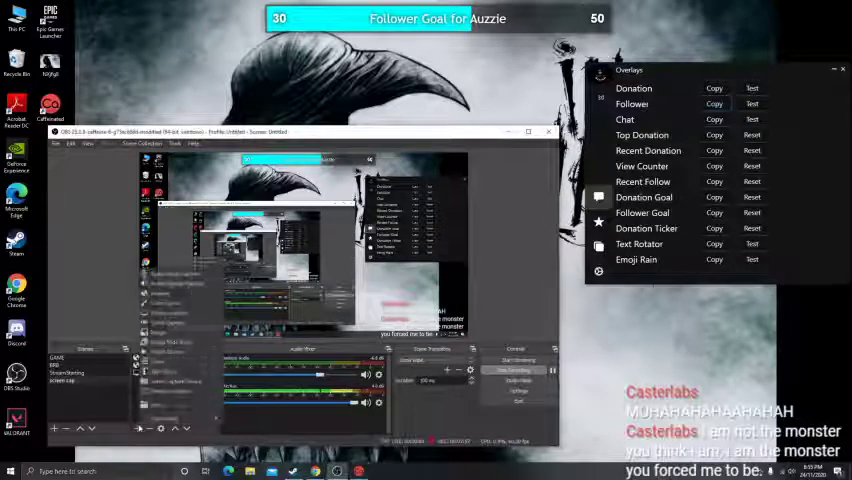
click(178, 295)
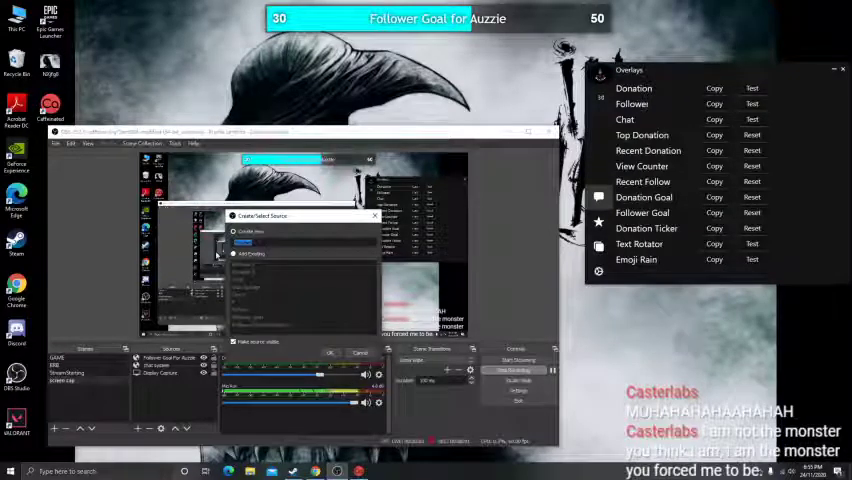
text(New Fo)
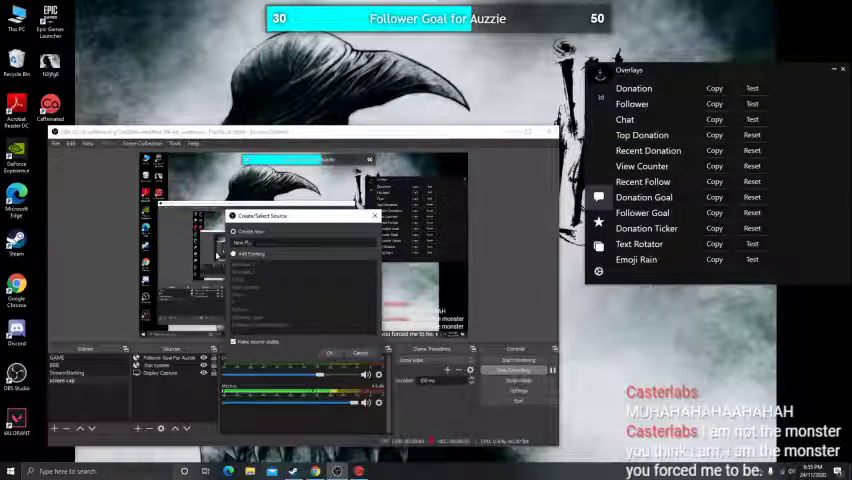
text(ull)
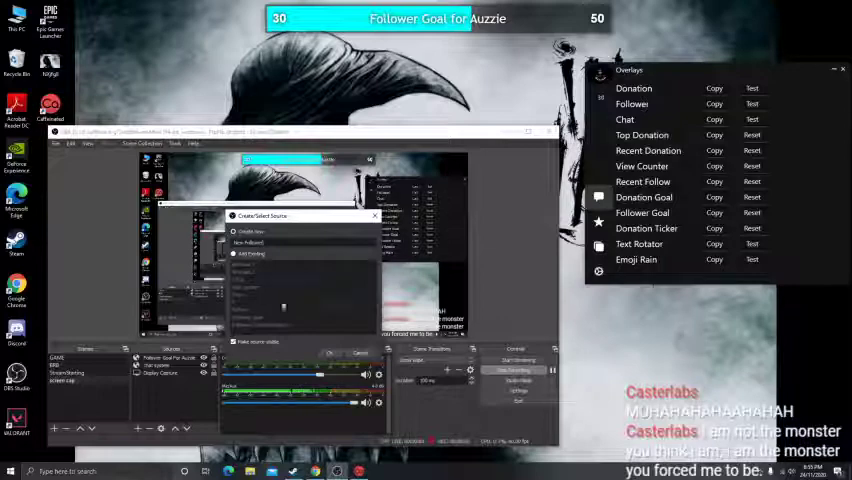
key(Return)
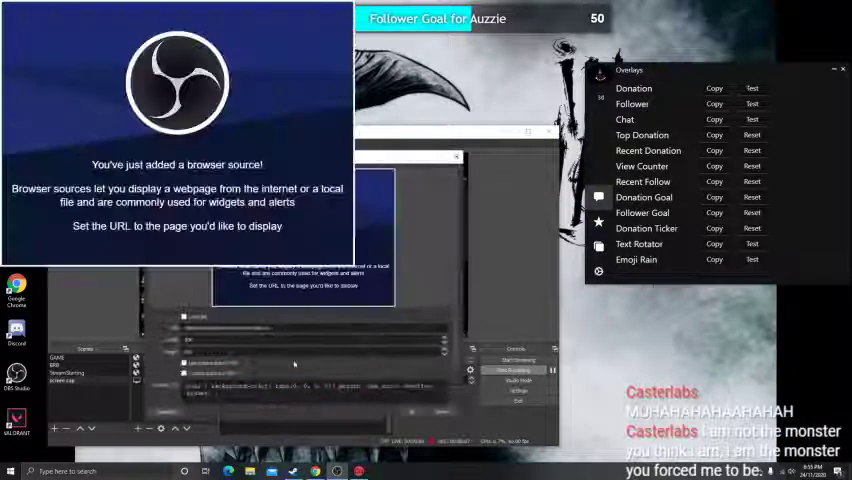
drag(400, 185, 664, 162)
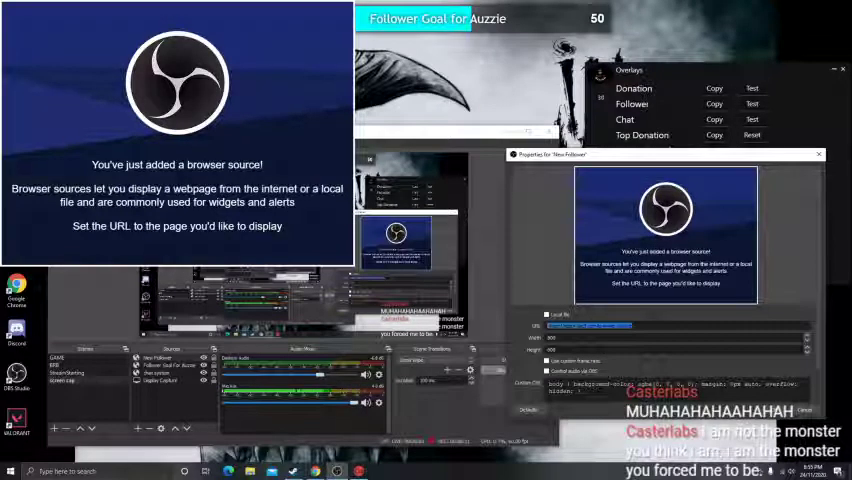
key(ctrl+v)
key(ctrl+v)
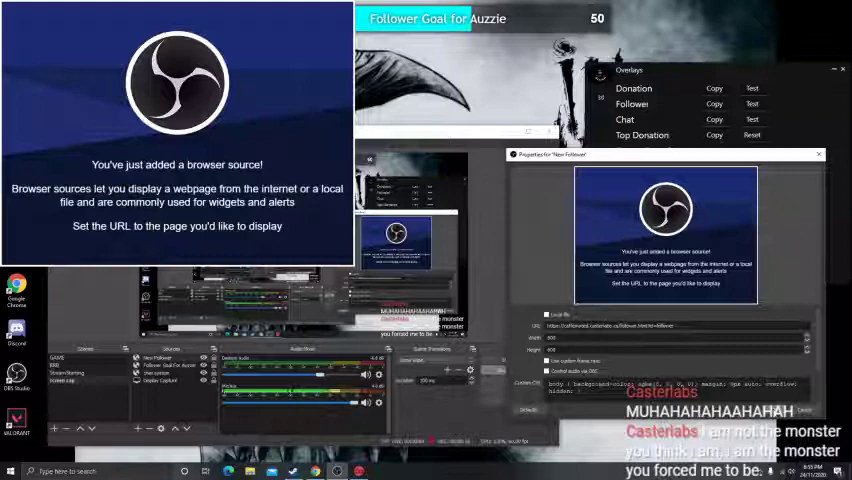
key(Return)
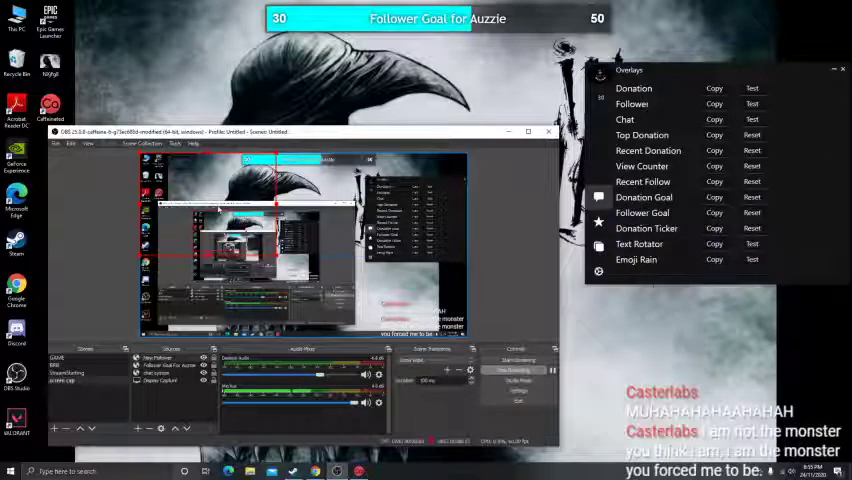
- Position the New Follower source in the scene and send a test follower alert
drag(219, 210, 320, 222)
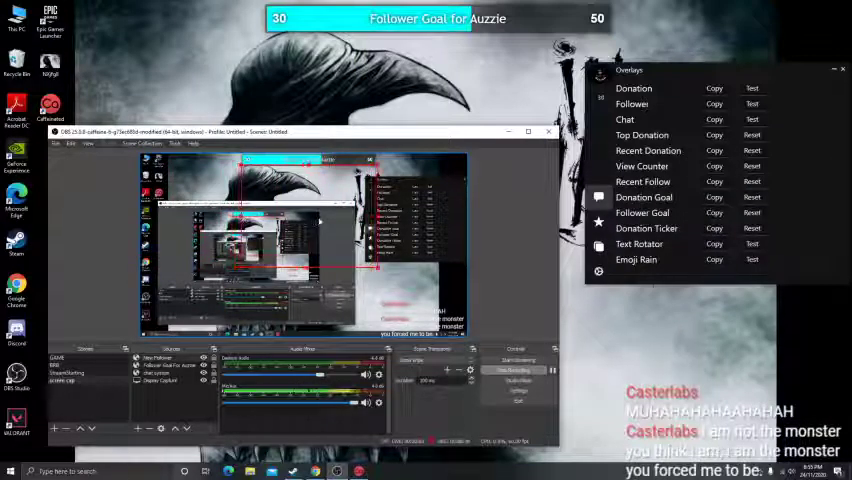
drag(334, 131, 403, 289)
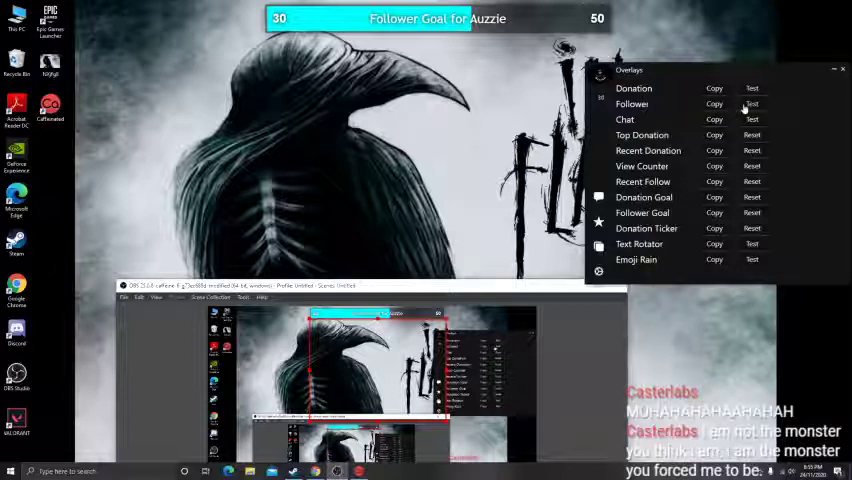
click(745, 106)
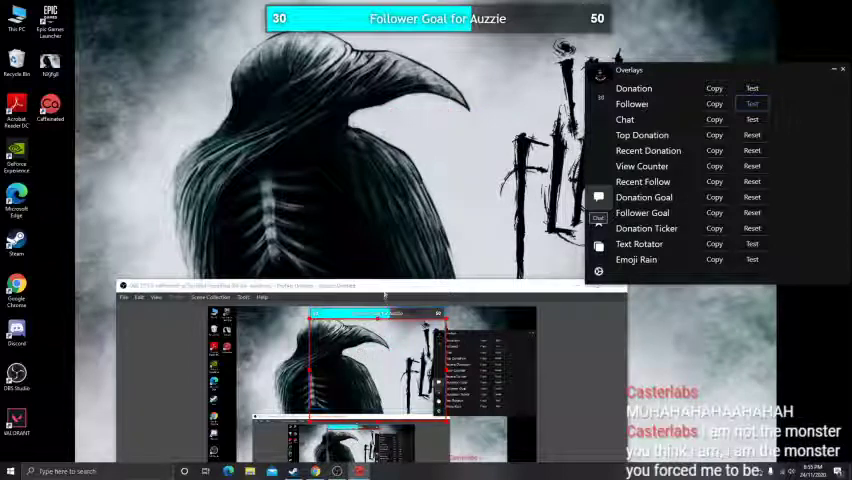
drag(450, 287, 393, 113)
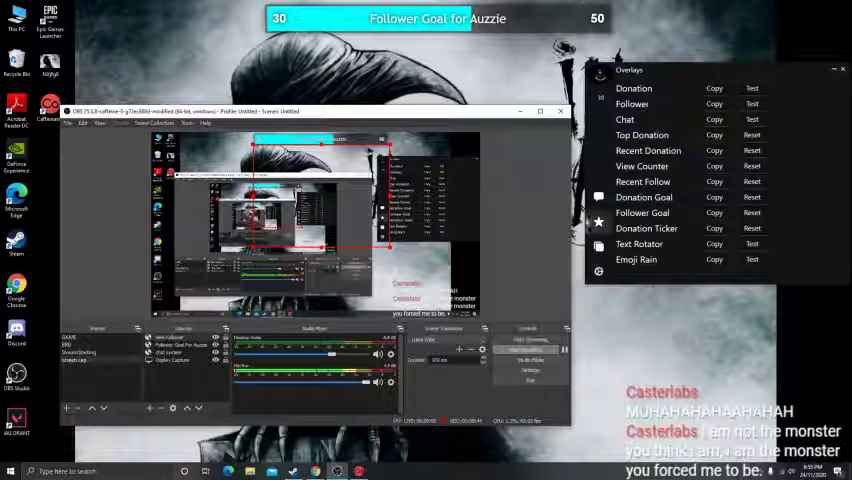
- Set the follower font size to 30 and fire another test follower alert
click(600, 270)
scroll(658, 199, down, 3)
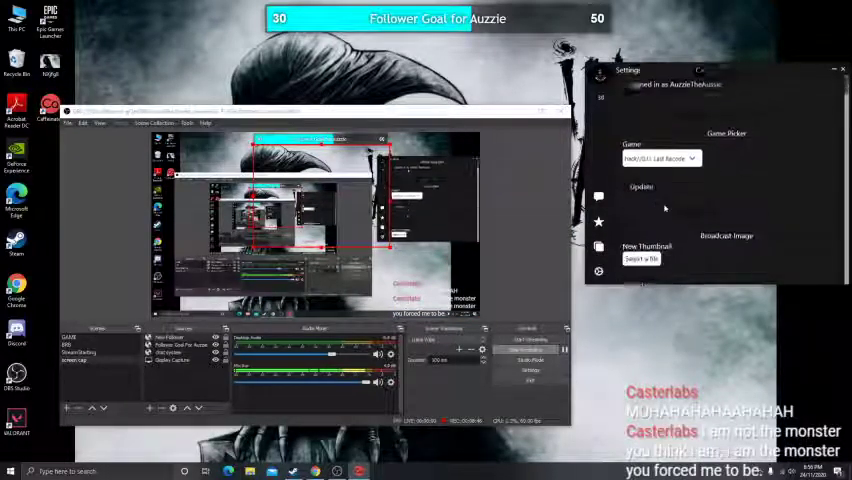
scroll(658, 199, down, 3)
scroll(658, 199, down, 3)
scroll(652, 190, down, 3)
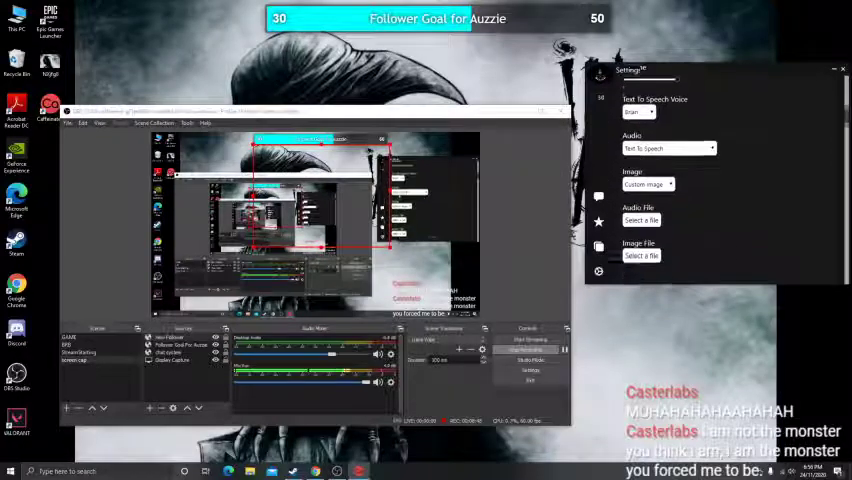
scroll(646, 180, down, 5)
double_click(633, 163)
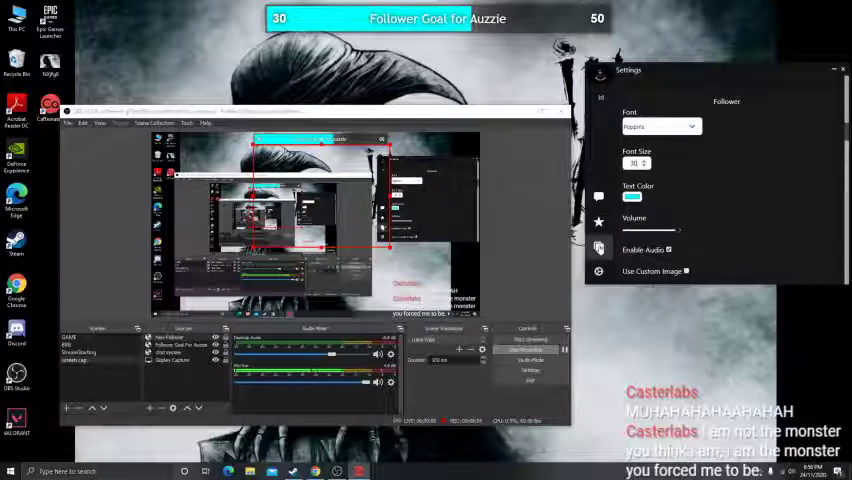
click(599, 247)
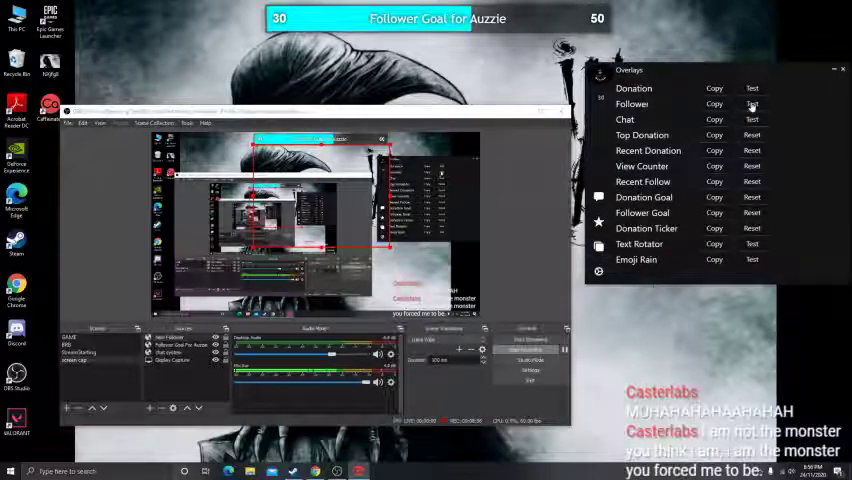
click(753, 105)
drag(491, 114, 514, 199)
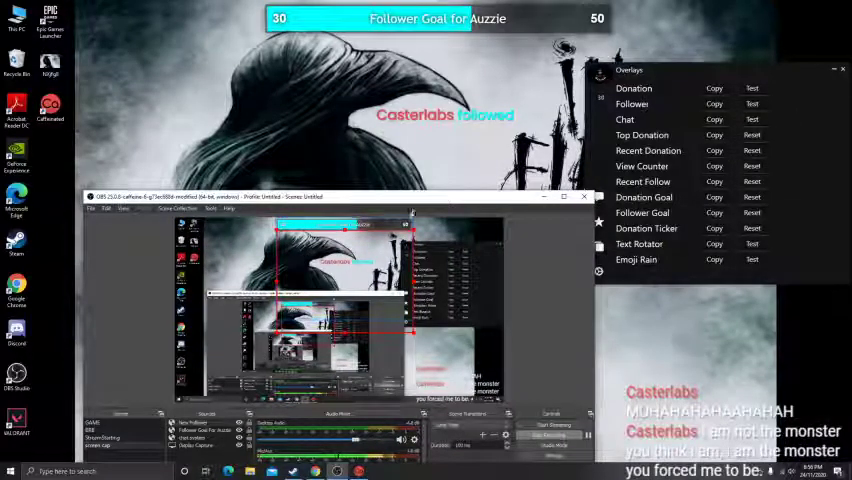
mouse_move(418, 192)
mouse_down()
mouse_move(418, 258)
mouse_move(425, 143)
mouse_move(391, 100)
mouse_up()
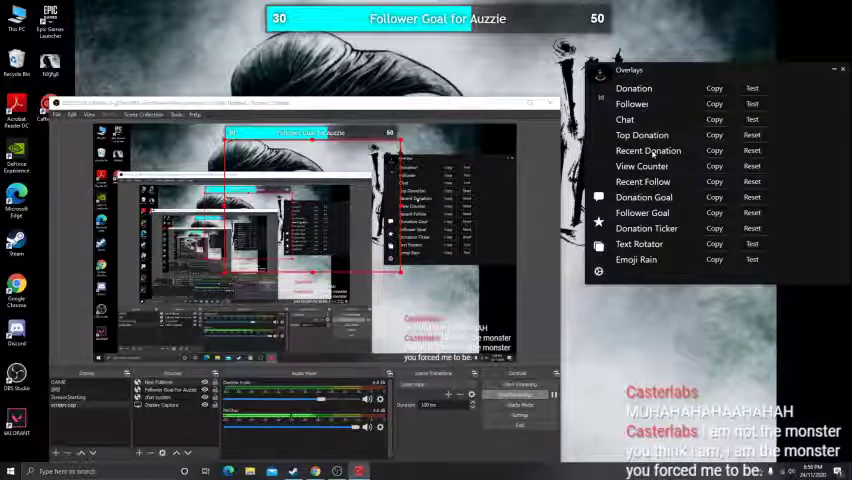
- Give the donation alert font size 30 and cyan text, keeping Text To Speech audio
click(651, 148)
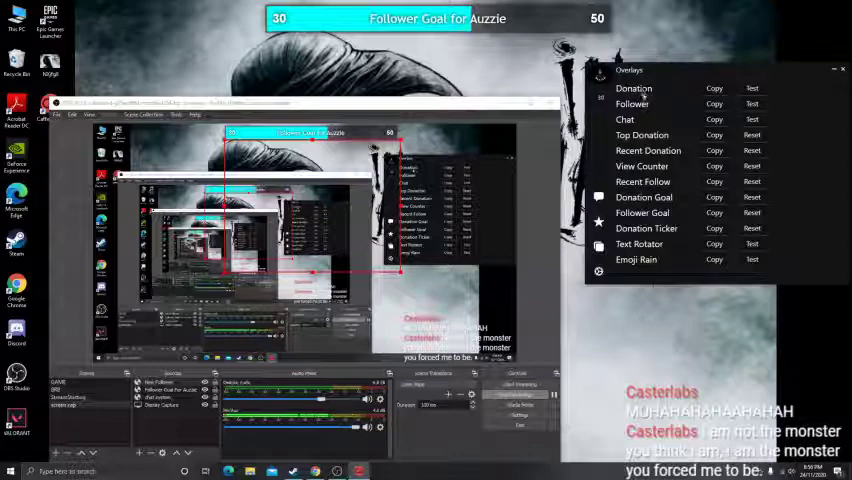
click(598, 270)
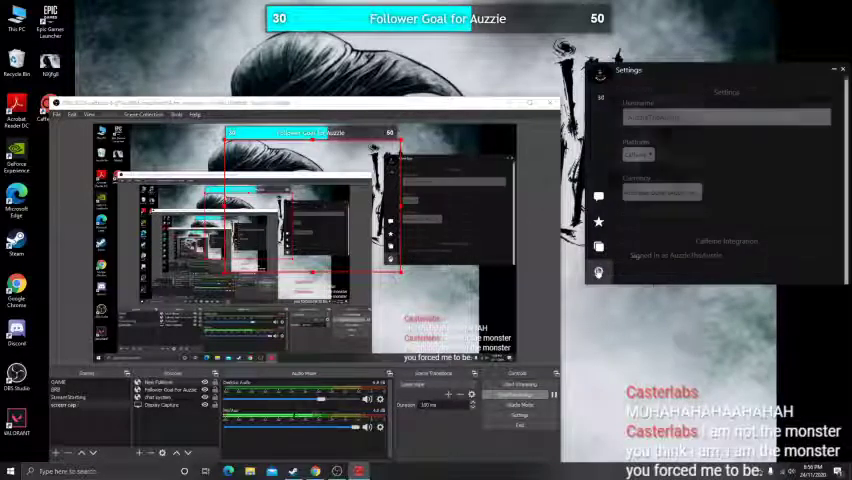
scroll(675, 220, down, 3)
scroll(690, 200, down, 3)
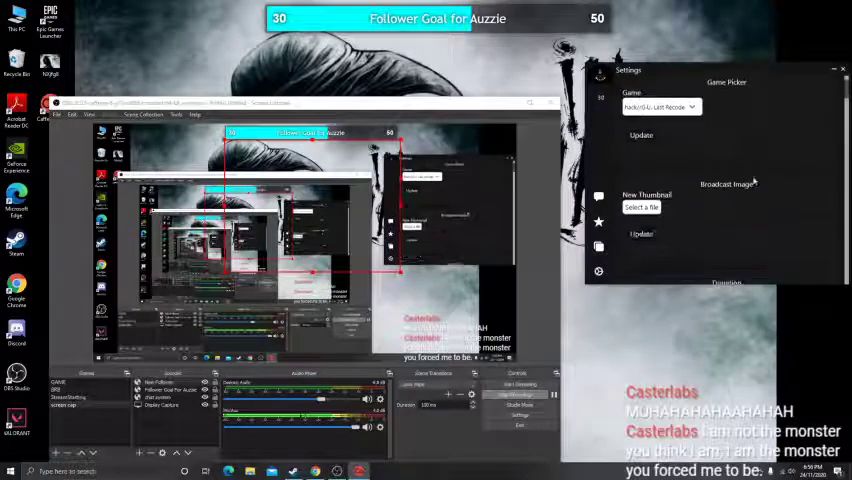
scroll(704, 177, down, 3)
scroll(754, 178, down, 2)
scroll(754, 178, down, 2)
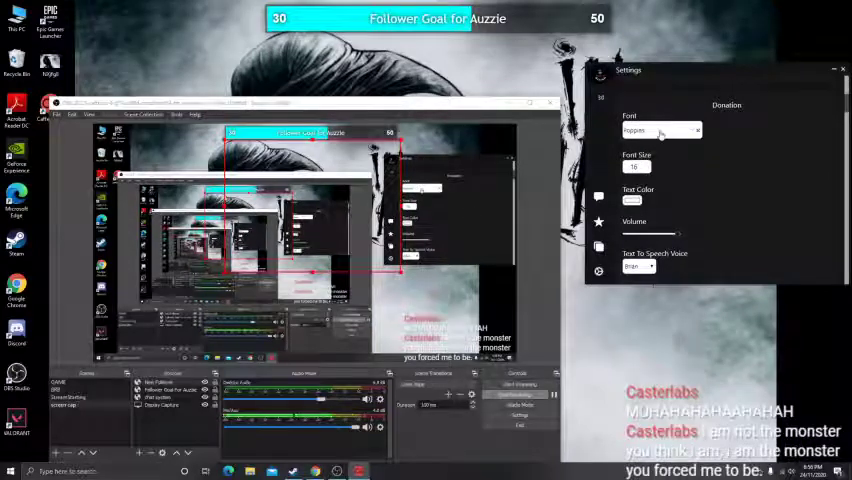
scroll(754, 178, down, 2)
drag(640, 122, 618, 125)
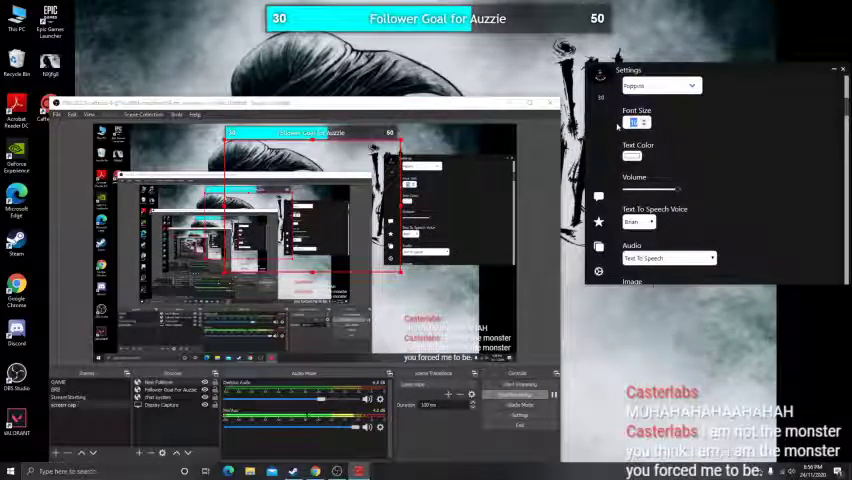
text(30)
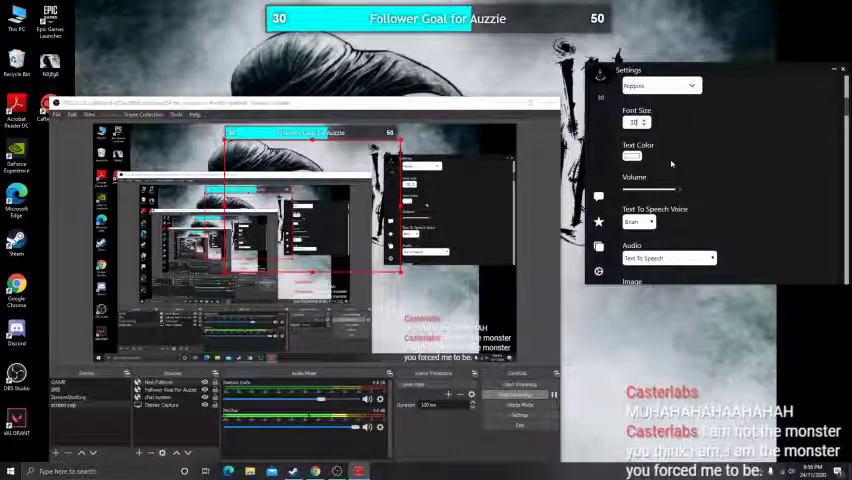
click(631, 156)
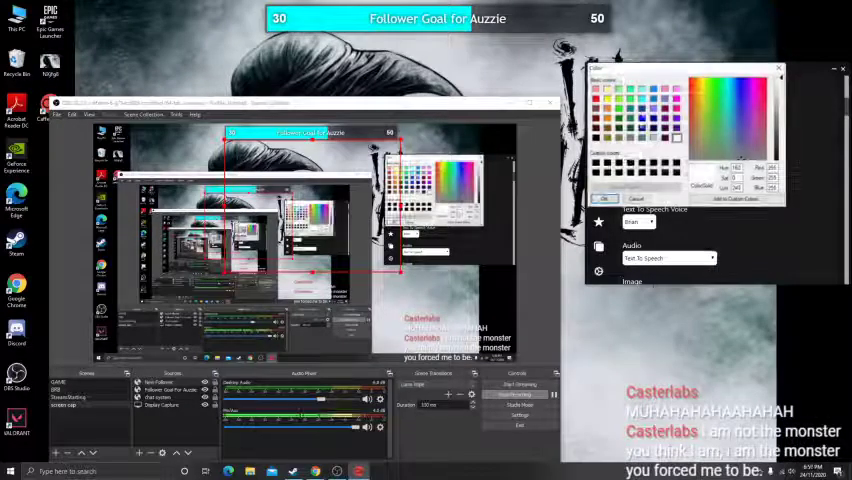
click(641, 99)
click(603, 198)
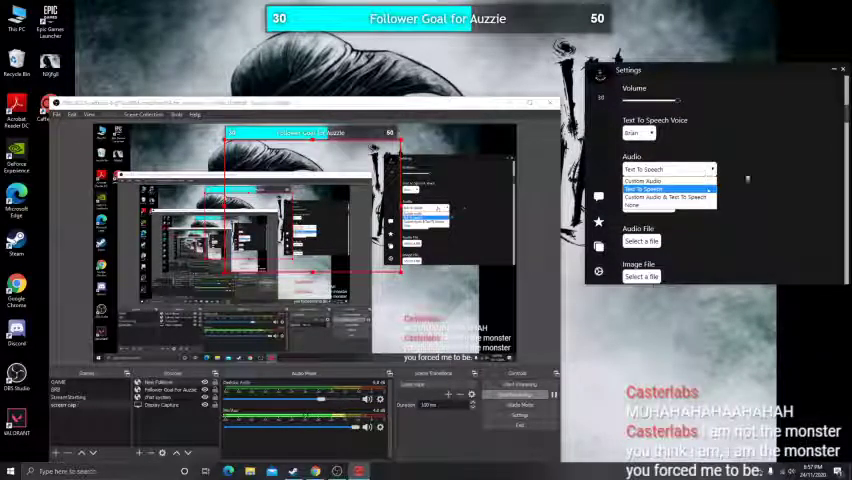
click(670, 188)
scroll(660, 195, down, 1)
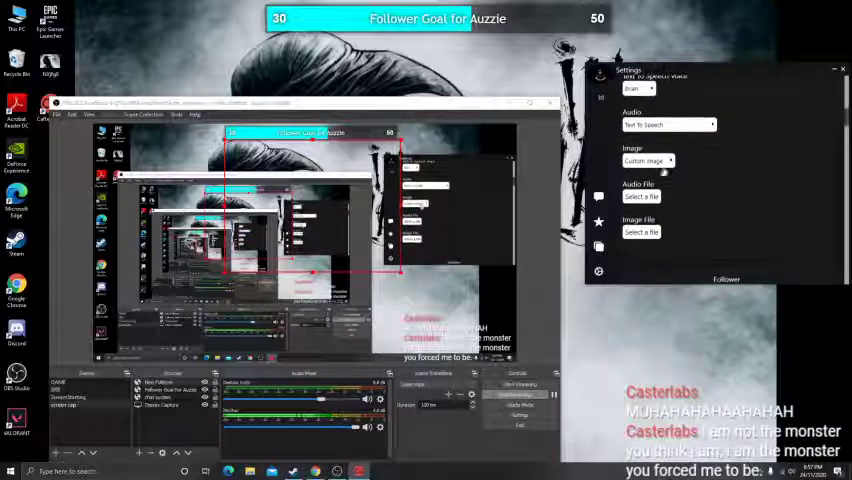
scroll(660, 190, up, 1)
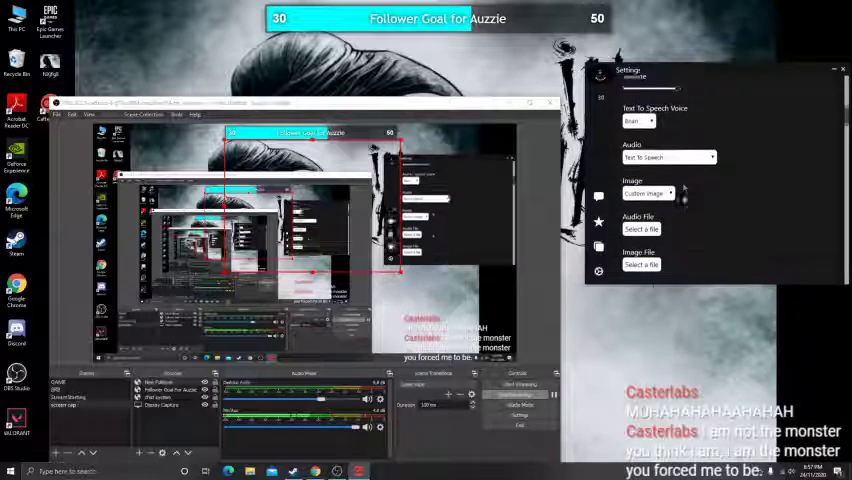
- Copy the Donation overlay link from Caffeinated's Overlays list
click(599, 246)
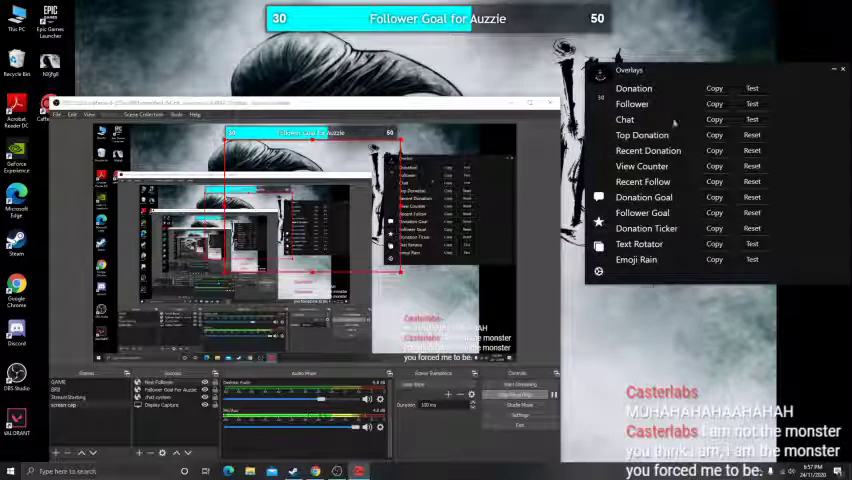
click(714, 90)
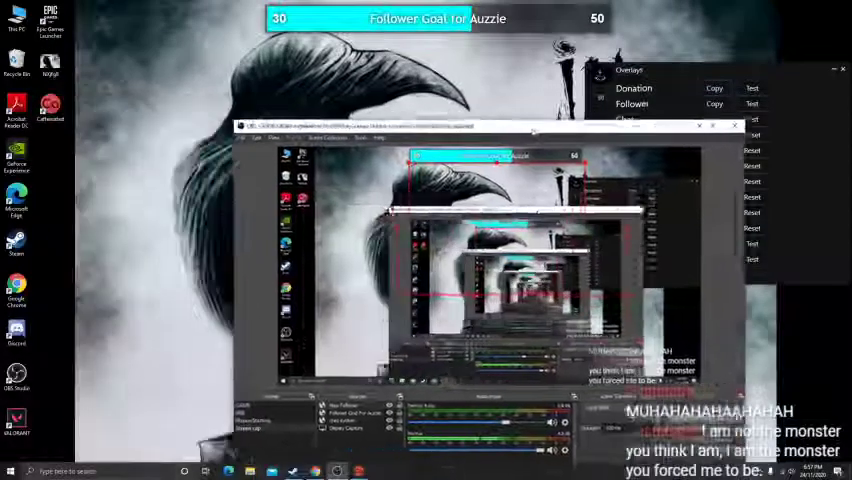
drag(347, 110, 620, 125)
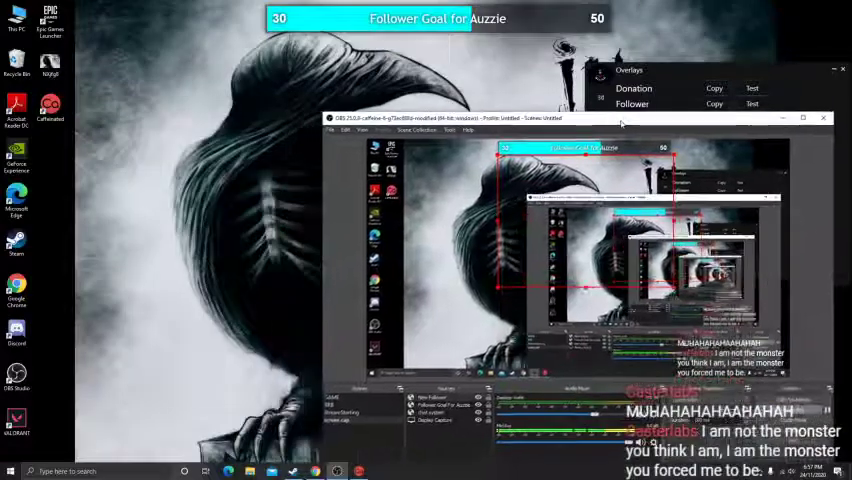
mouse_move(487, 116)
mouse_down()
mouse_move(487, 97)
mouse_move(484, 166)
mouse_move(492, 92)
mouse_up()
- Add a 'dono' browser source using the copied donation overlay URL
click(417, 438)
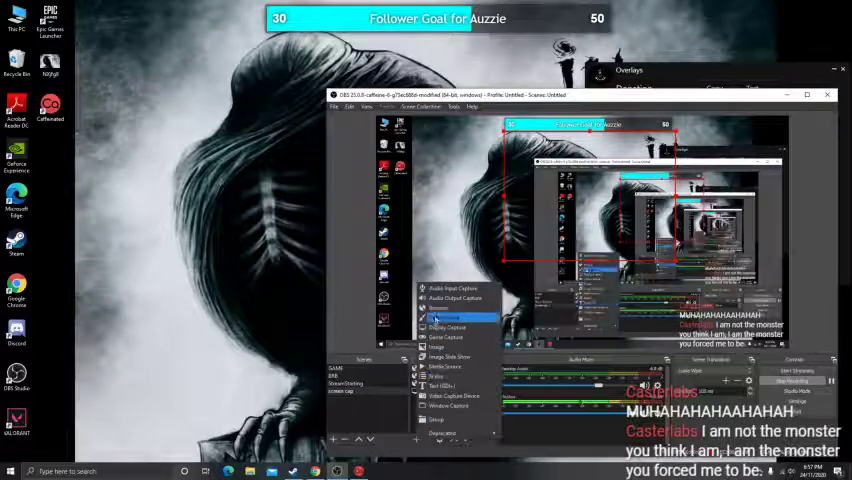
click(436, 312)
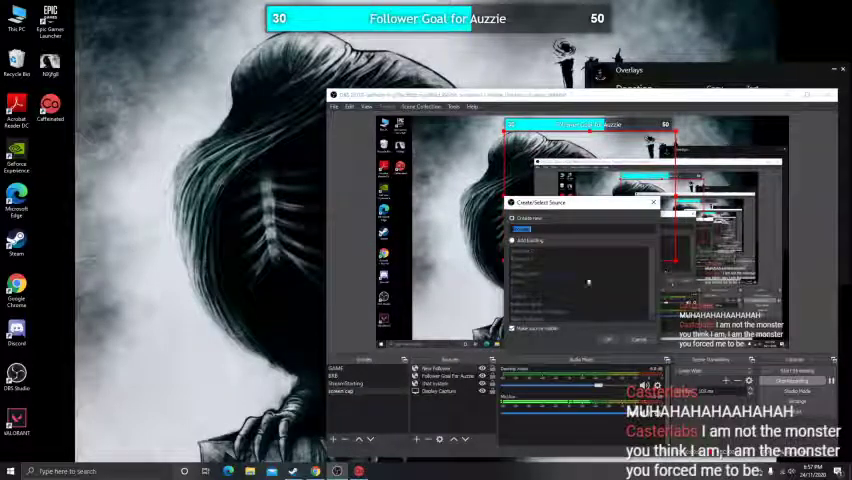
text(ing)
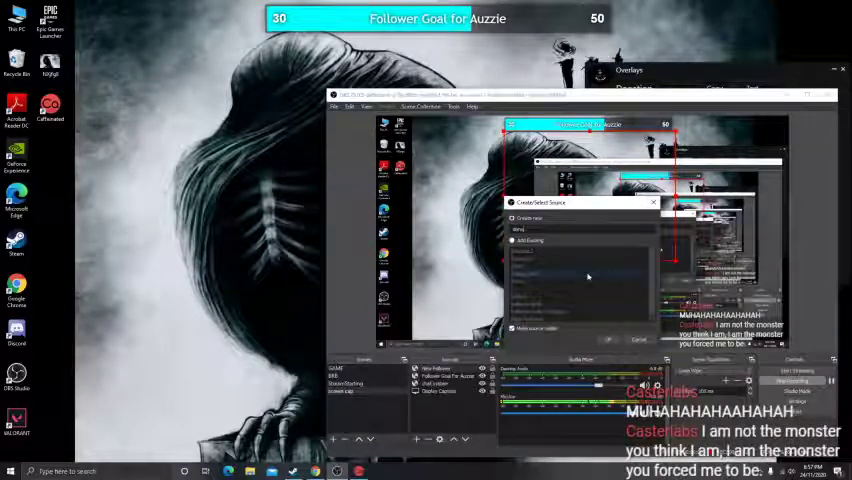
key(Return)
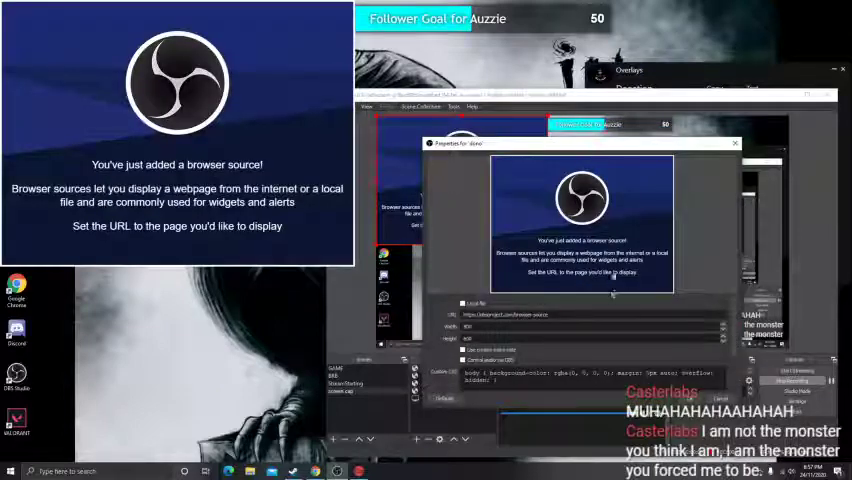
key(Tab)
key(ctrl+v)
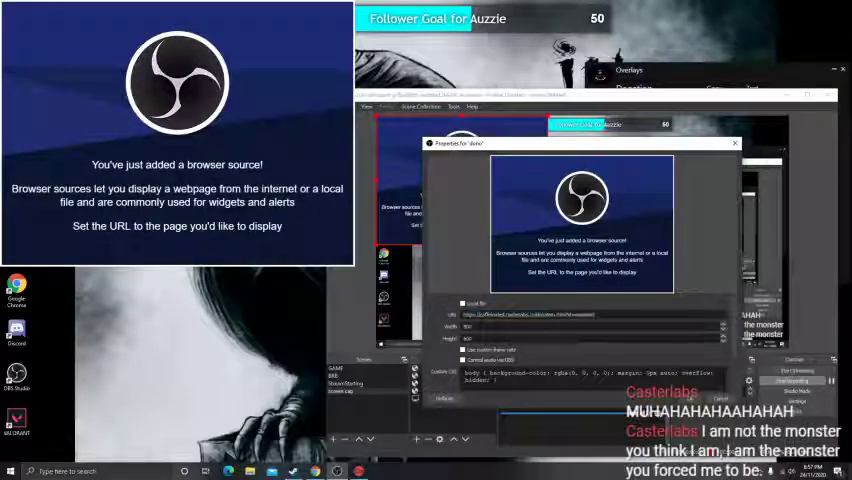
key(Return)
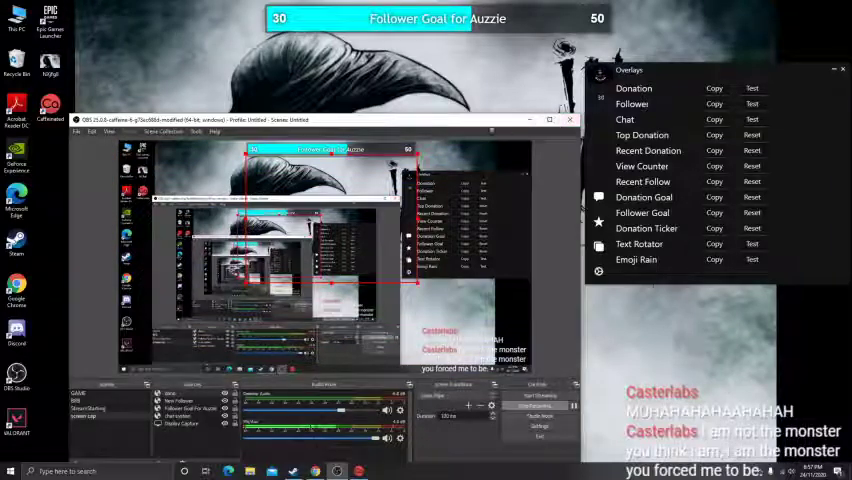
- Fire two test donation alerts and watch them play in the OBS preview
drag(475, 114, 469, 199)
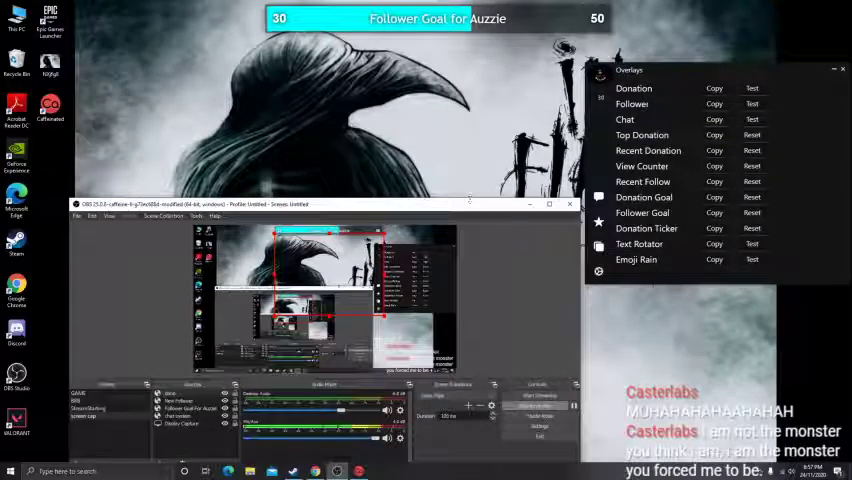
click(750, 89)
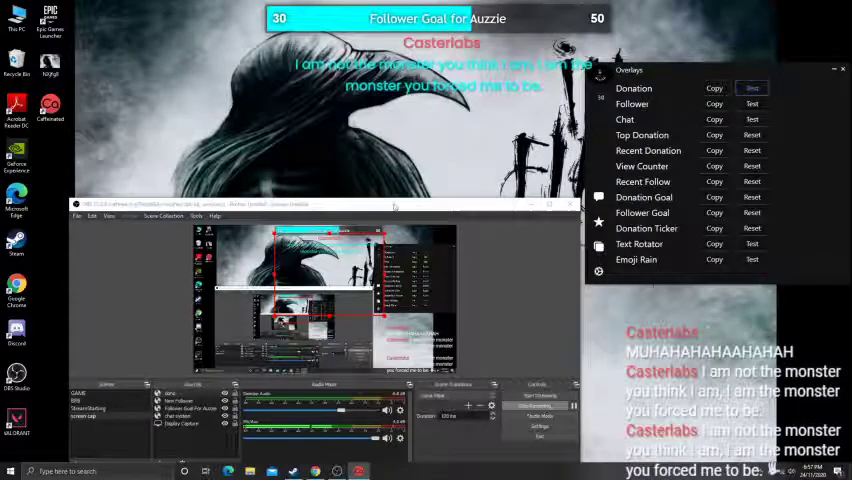
drag(401, 203, 402, 158)
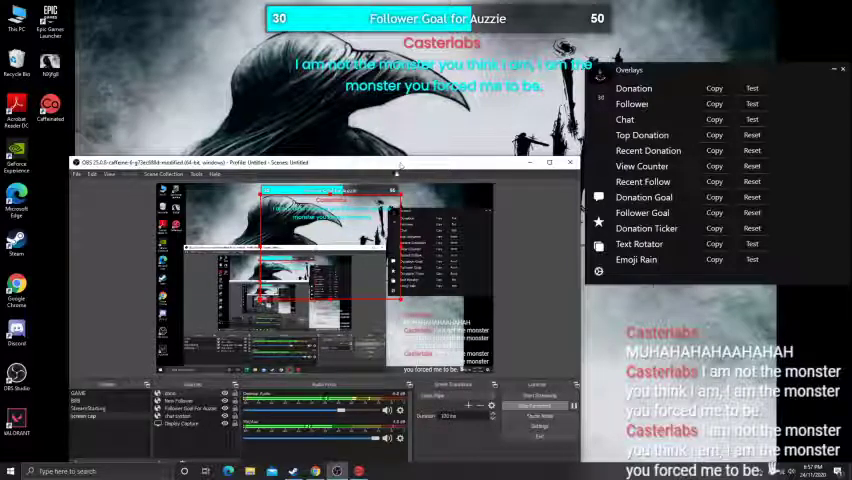
click(752, 88)
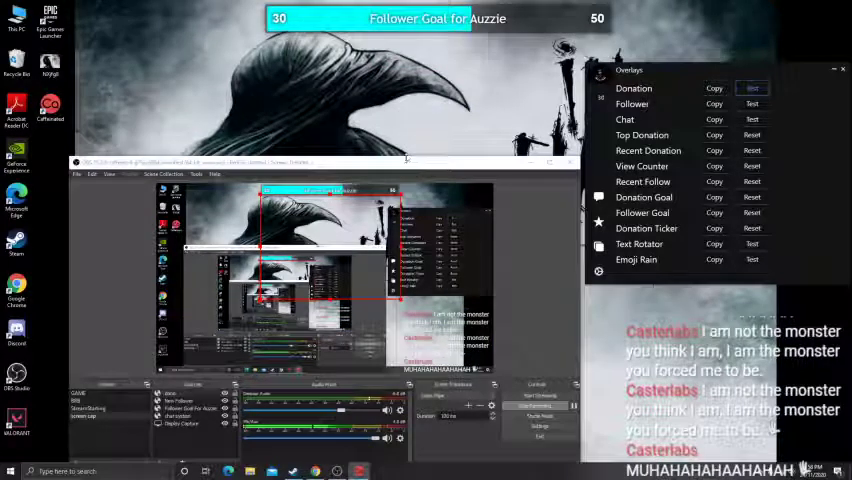
- Select the stream-overlay scene in OBS Studio's Scenes list, keeping OBS in front
mouse_move(407, 163)
mouse_down()
mouse_move(404, 188)
mouse_move(404, 179)
mouse_up()
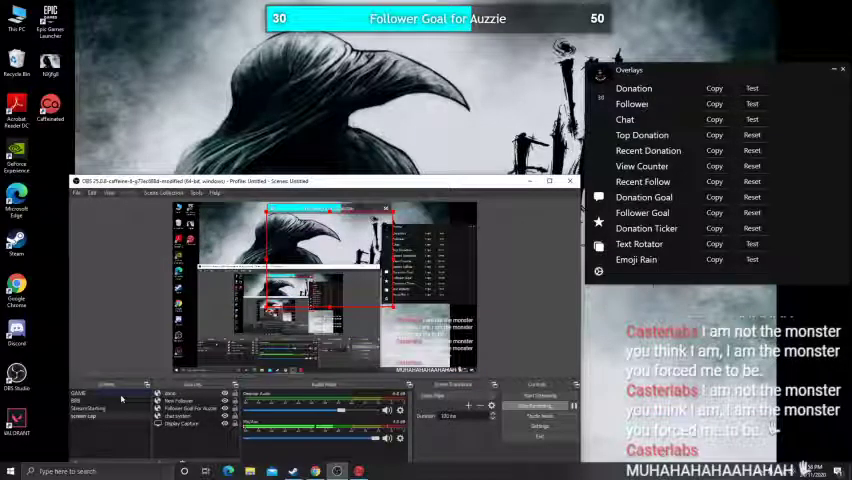
click(122, 399)
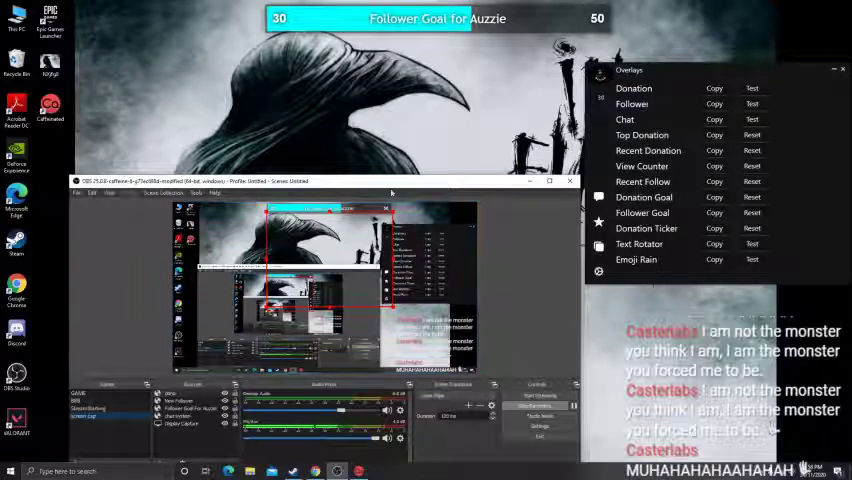
click(652, 69)
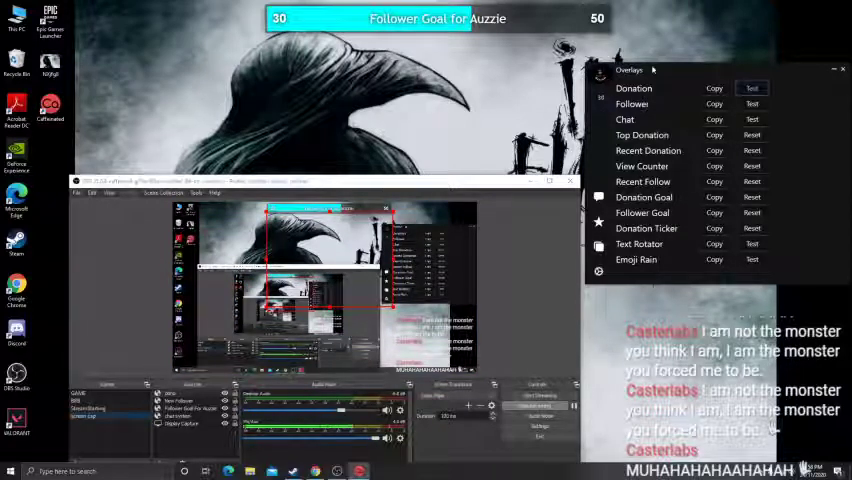
click(393, 180)
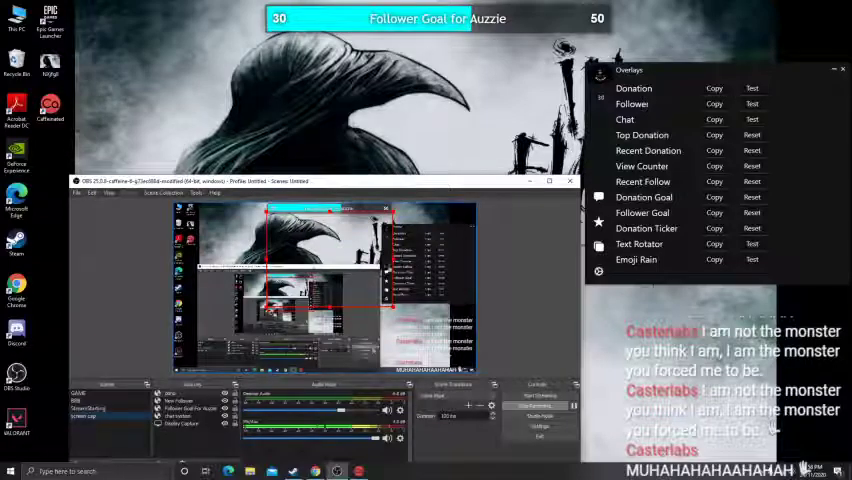
- Bring Chrome forward on the AuzzieTheAussie Caffeine profile tab
click(315, 471)
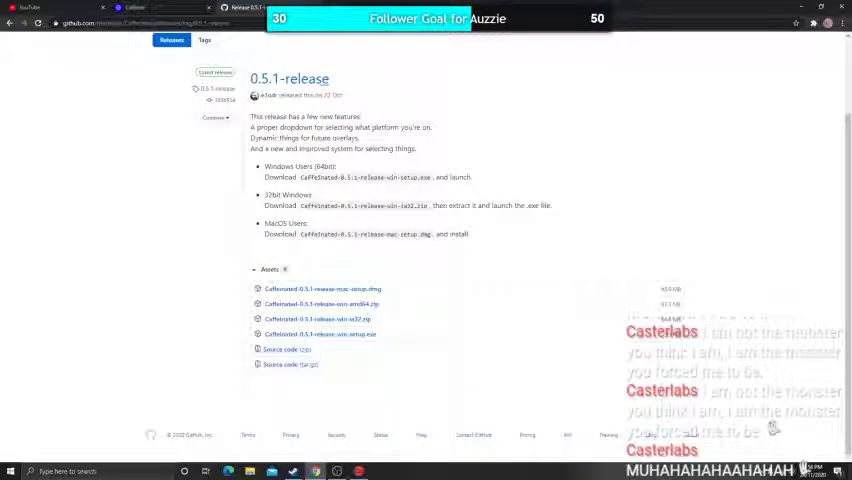
click(130, 7)
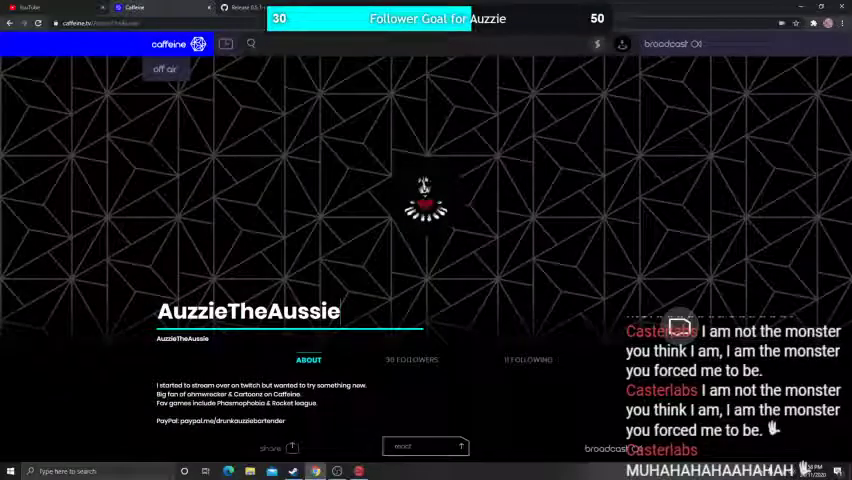
drag(342, 314, 141, 298)
key(End)
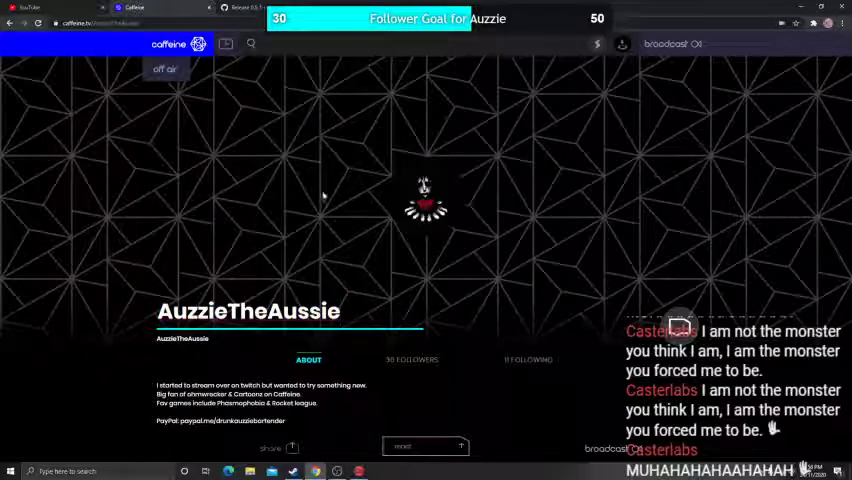
key(ctrl+a)
key(End)
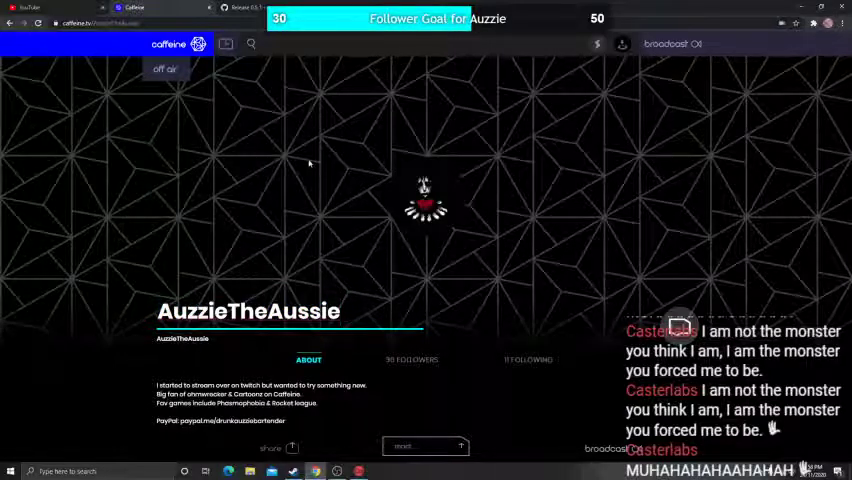